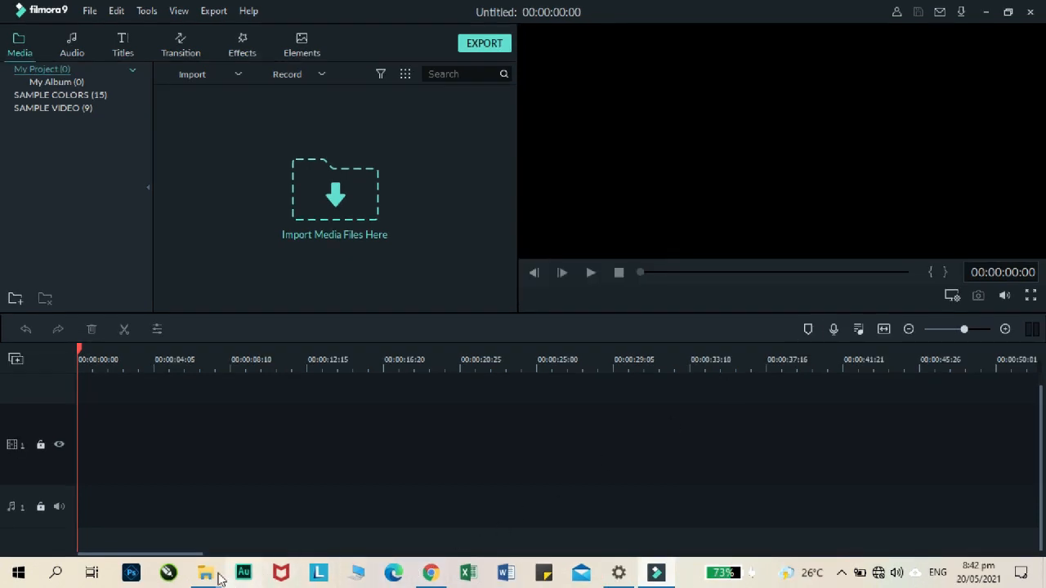
- Add the "Most Beautiful Fishes" video from the ocean folder in File Explorer to the project media
mouse_move(206, 574)
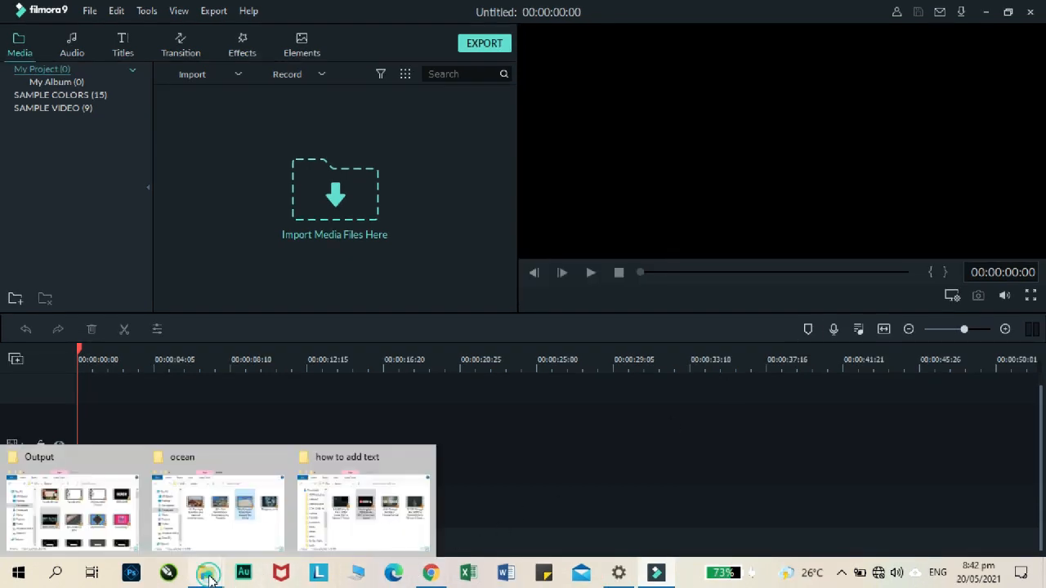
click(225, 523)
drag(868, 175, 298, 189)
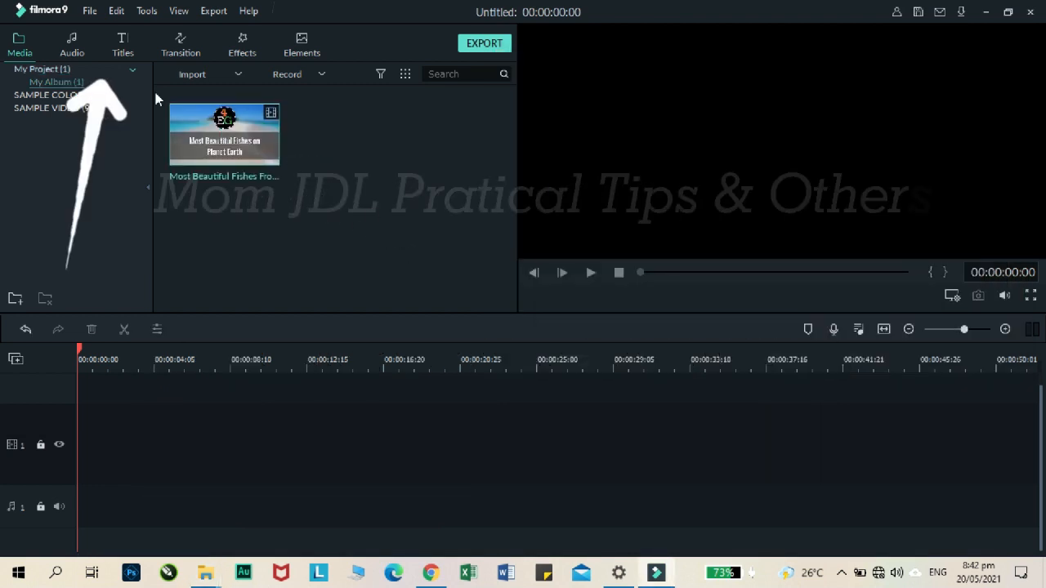
- Place the Title 41 preset at the start of video track 1
click(124, 45)
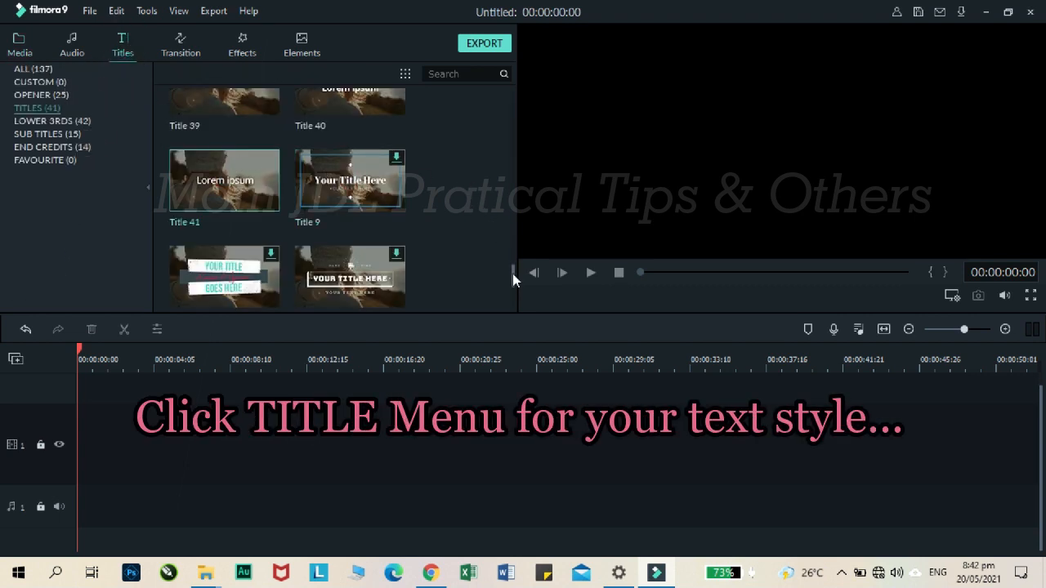
mouse_move(513, 273)
mouse_down()
mouse_move(513, 245)
mouse_move(510, 279)
mouse_up()
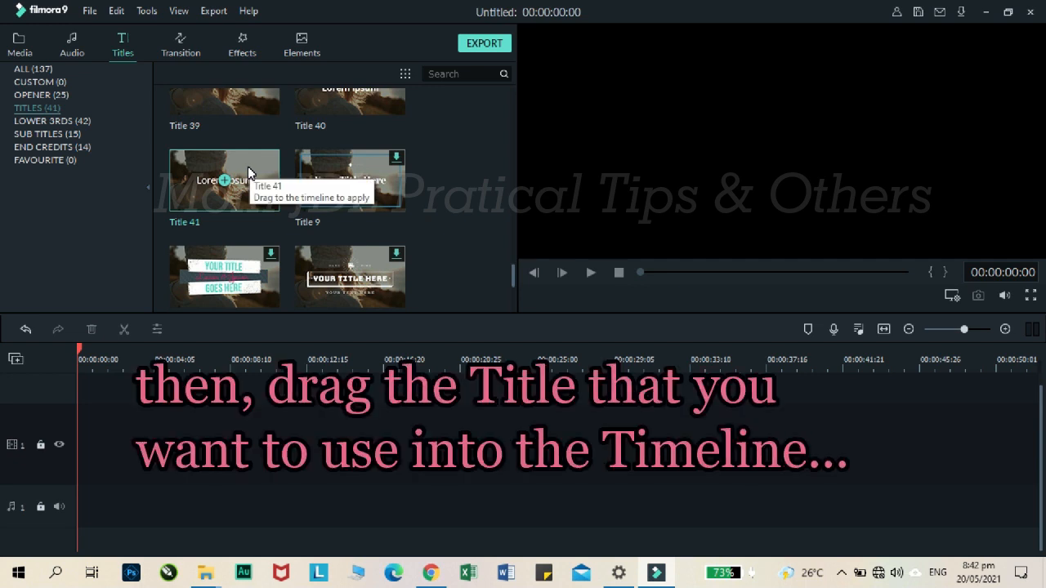
drag(249, 173, 75, 438)
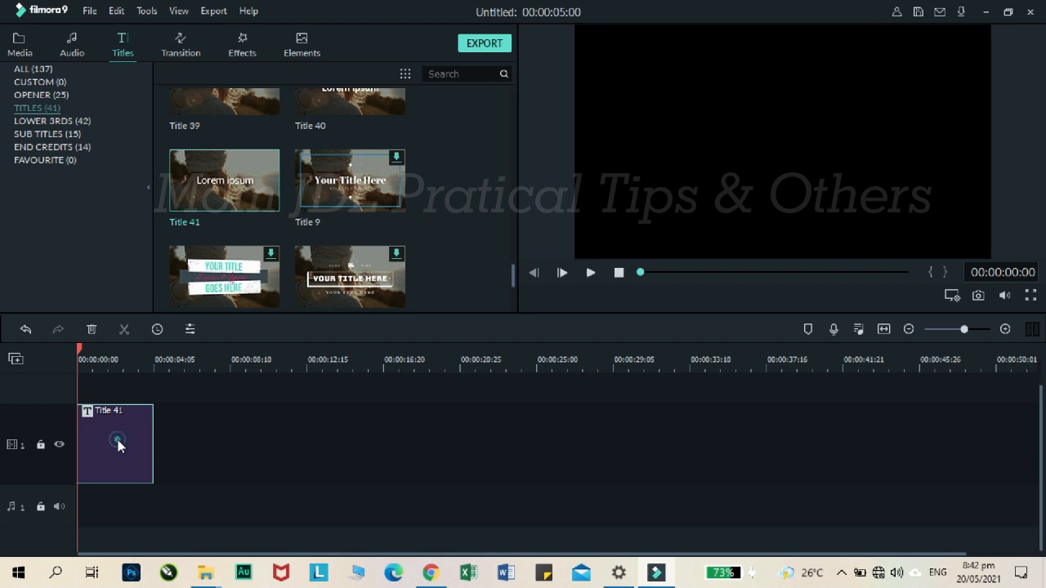
- Open the Title 41 clip in the advanced text editor and replace its default text with "FISHES"
double_click(117, 442)
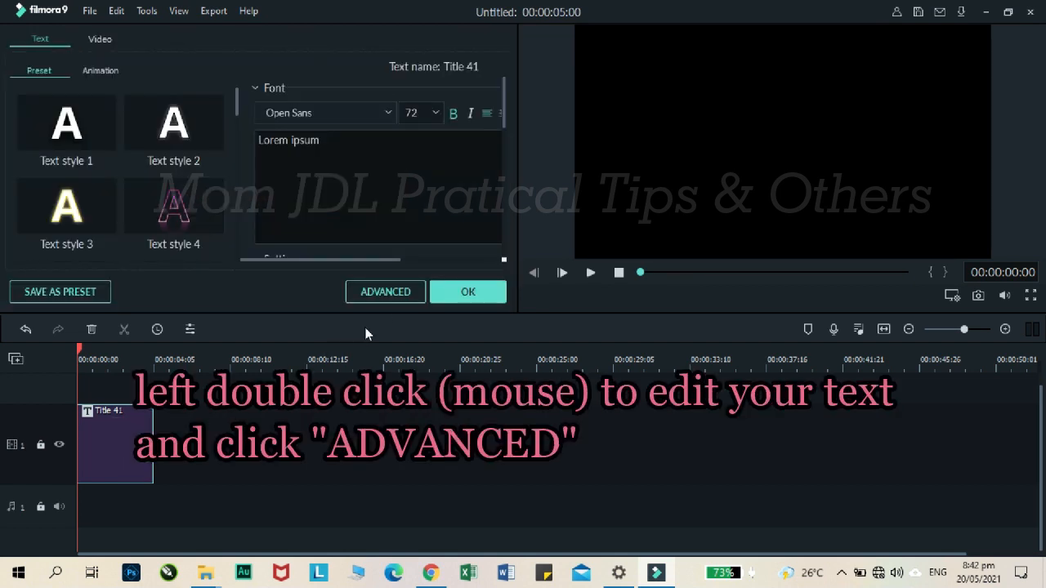
click(391, 298)
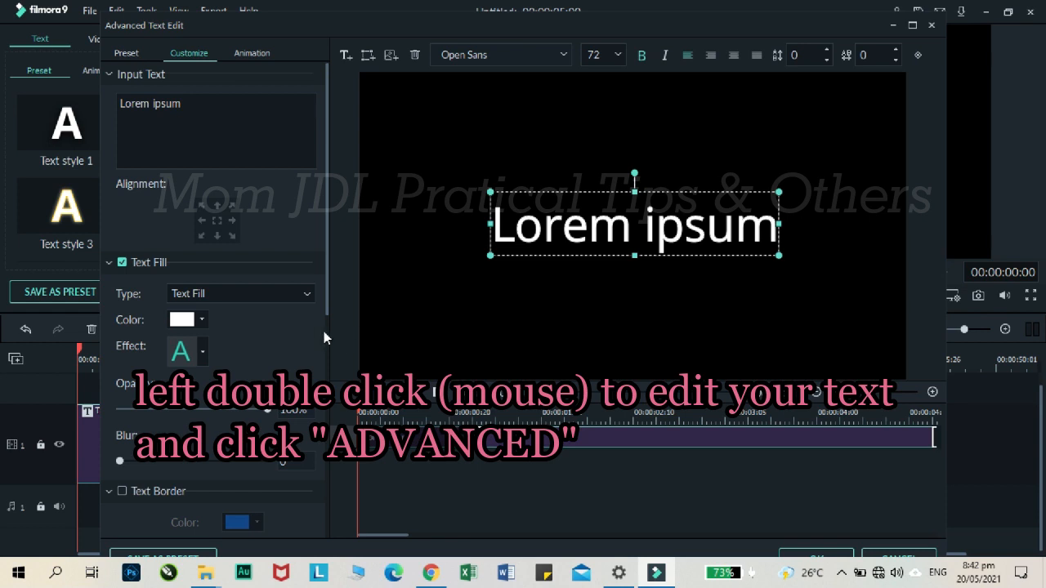
drag(231, 125, 100, 99)
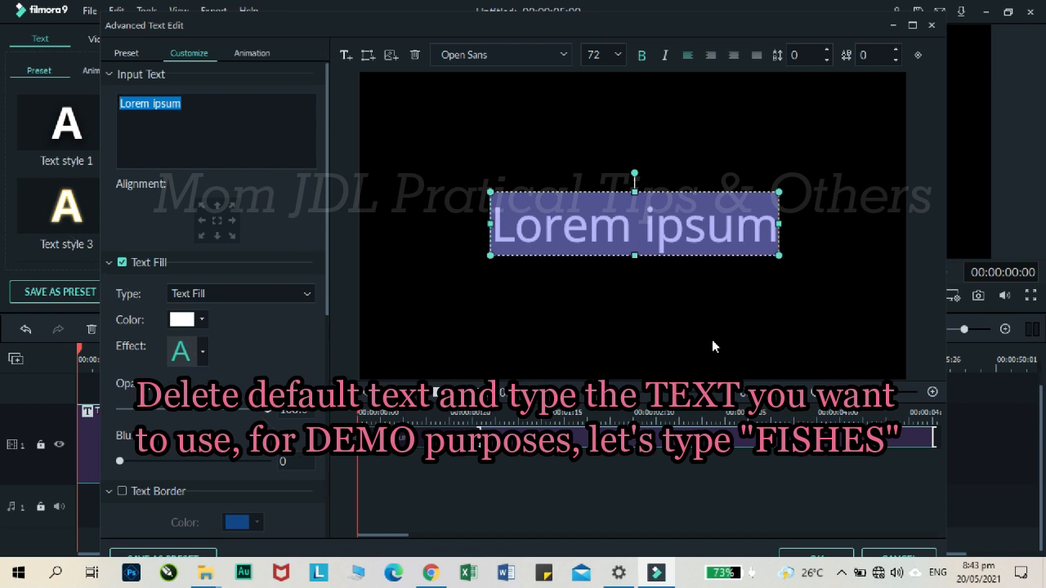
text(FISHES)
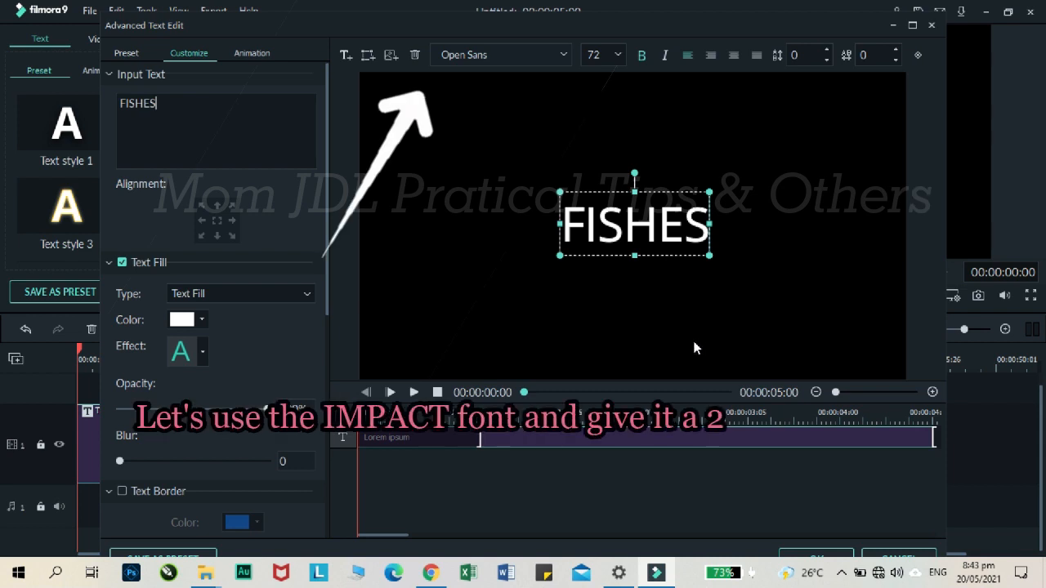
- Set the FISHES text to the Impact font at size 200
click(561, 53)
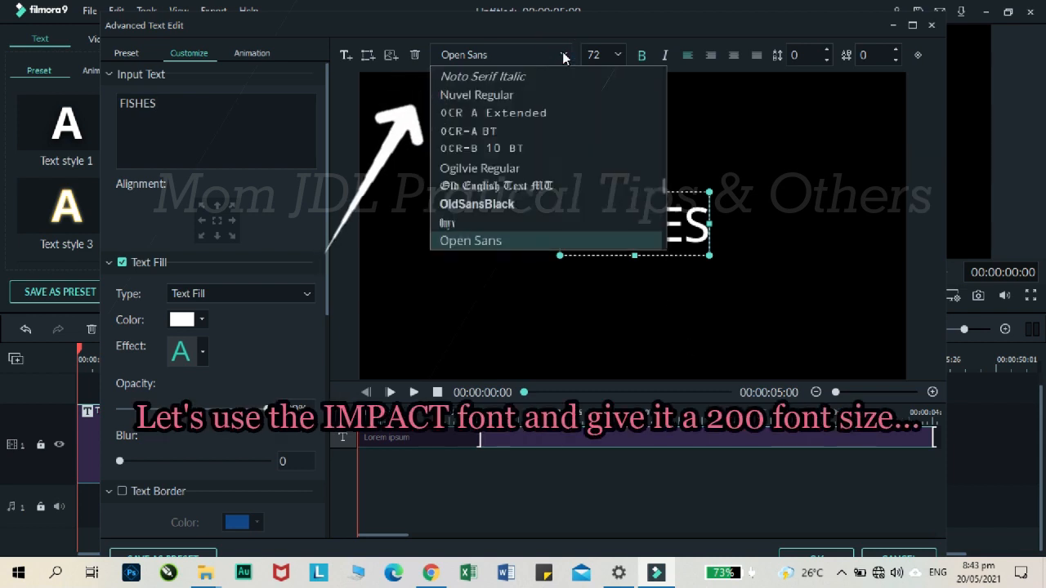
drag(667, 191, 661, 159)
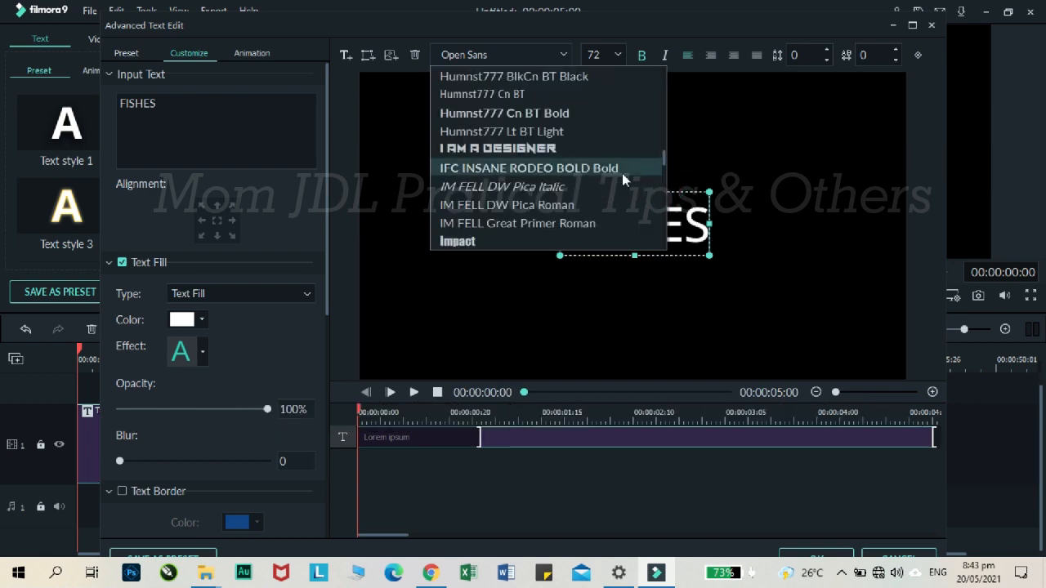
scroll(605, 178, down, 1)
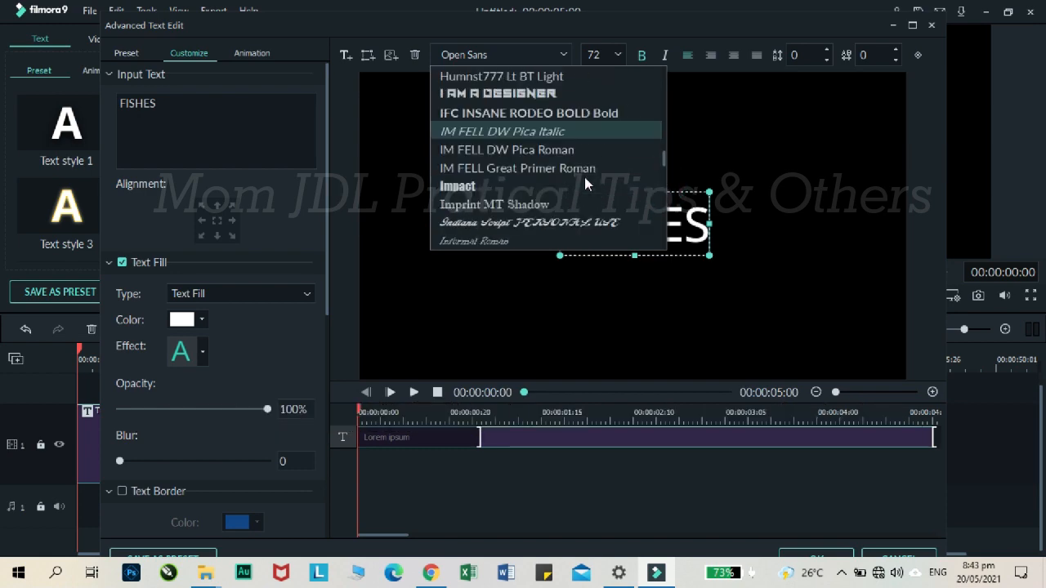
click(470, 186)
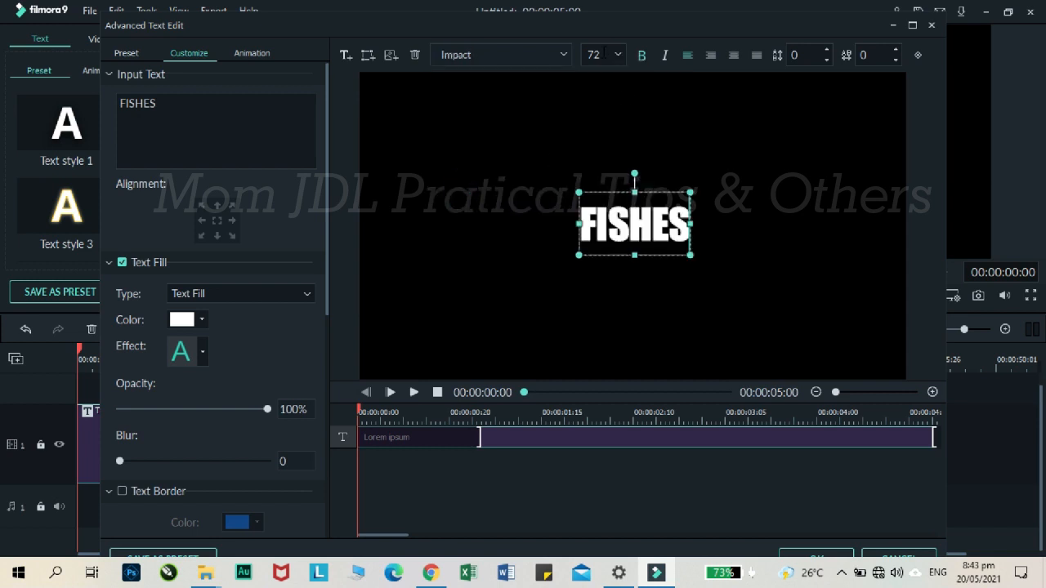
click(597, 54)
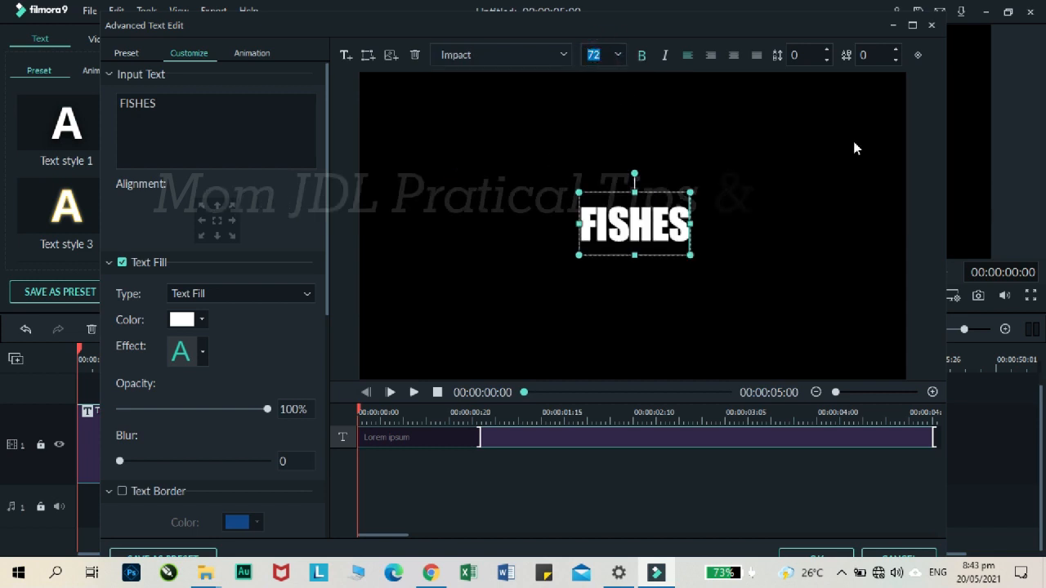
text(200)
key(Return)
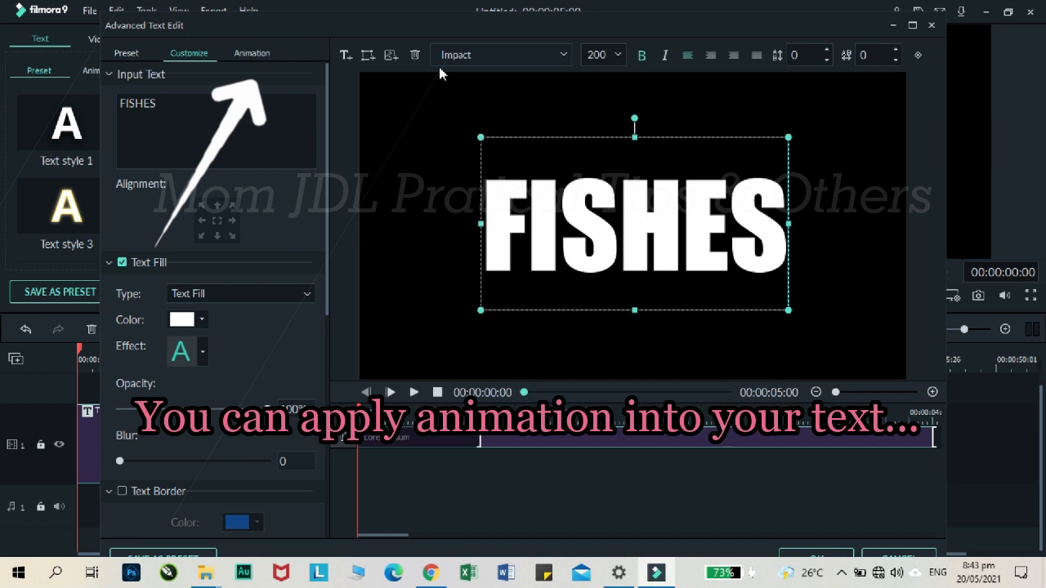
- Try the Type Writer animation on the FISHES text with its opening phase extended to about 00:00:01:13, and preview it
click(269, 53)
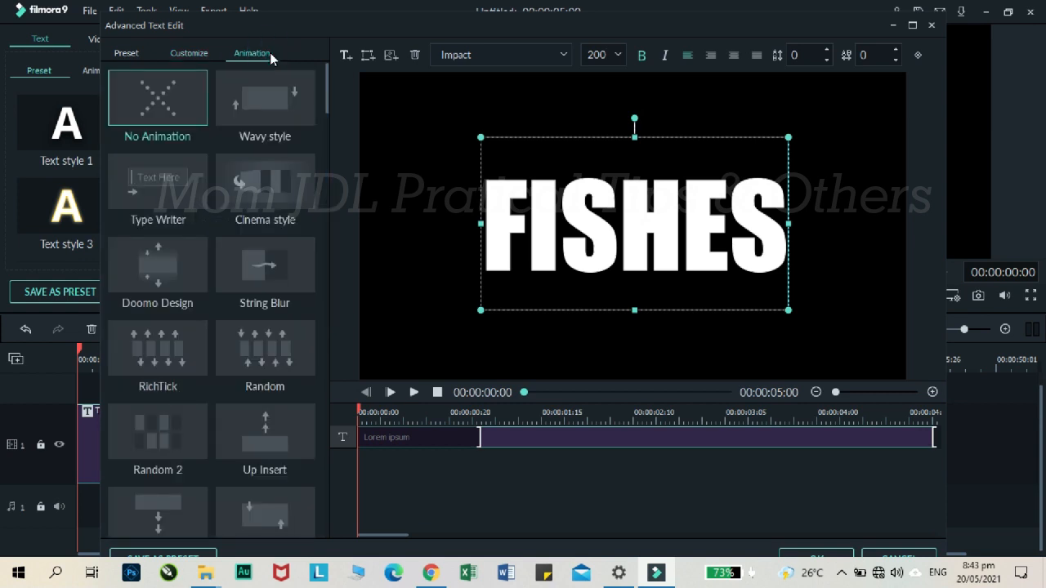
double_click(192, 191)
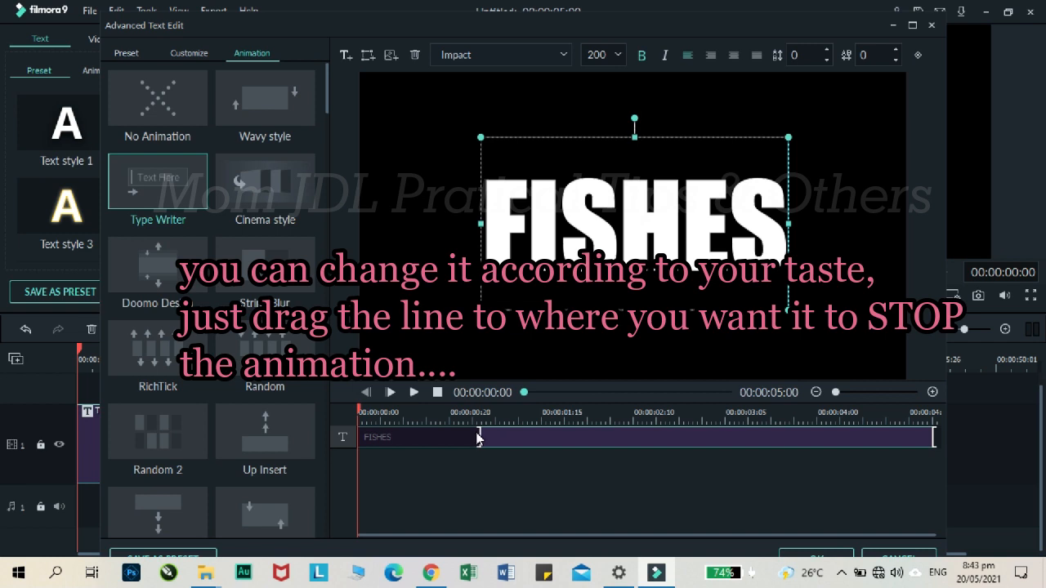
drag(479, 436, 528, 437)
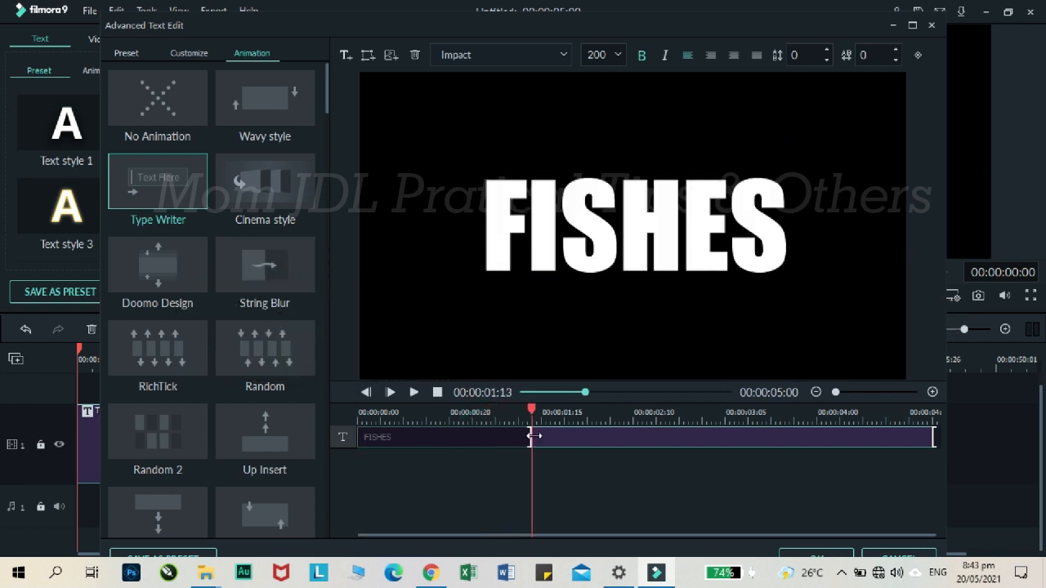
click(438, 395)
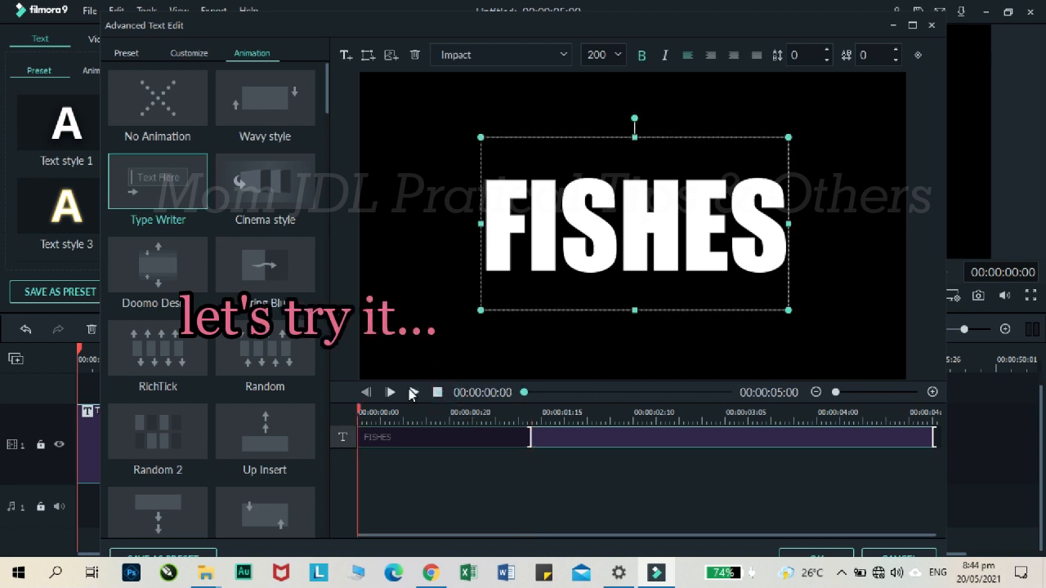
click(412, 393)
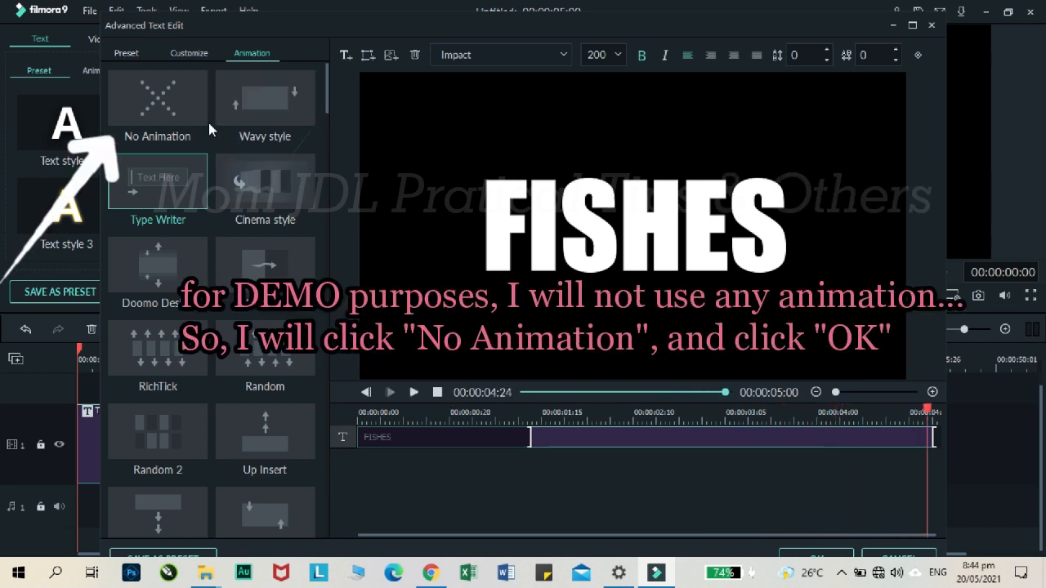
- Set the FISHES text to No Animation and accept the title edits
click(180, 100)
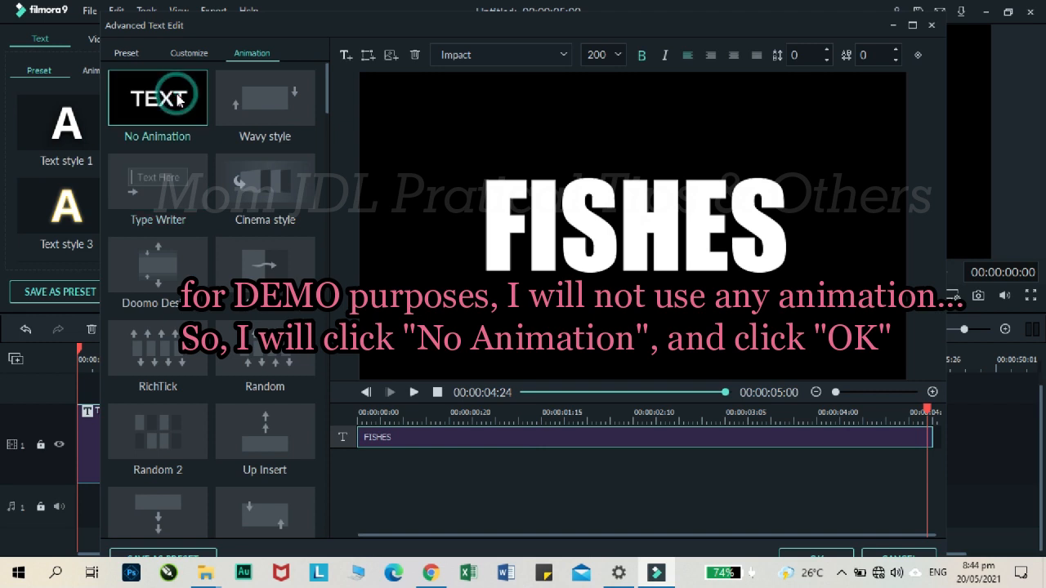
click(806, 558)
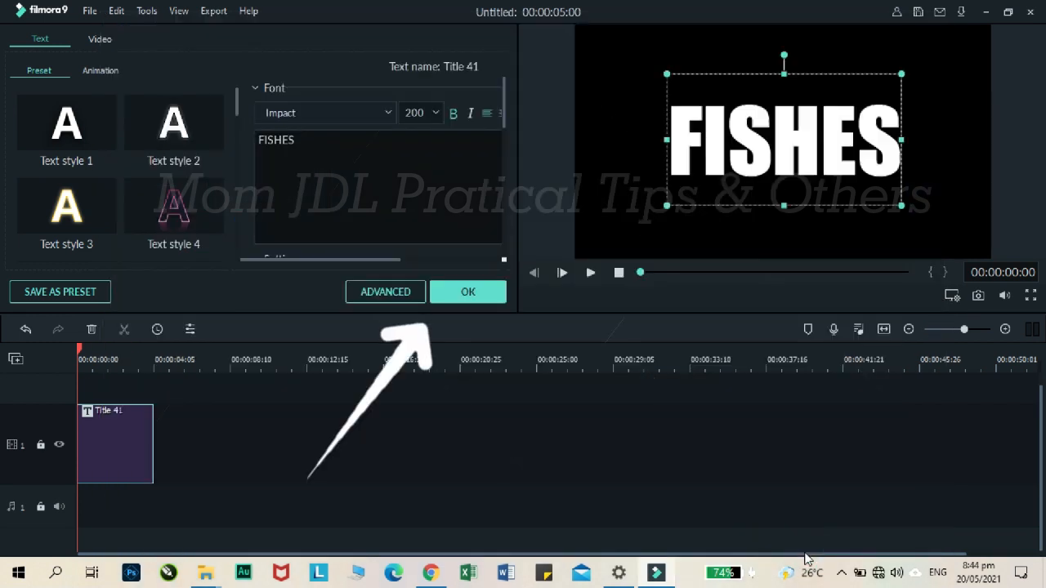
click(472, 295)
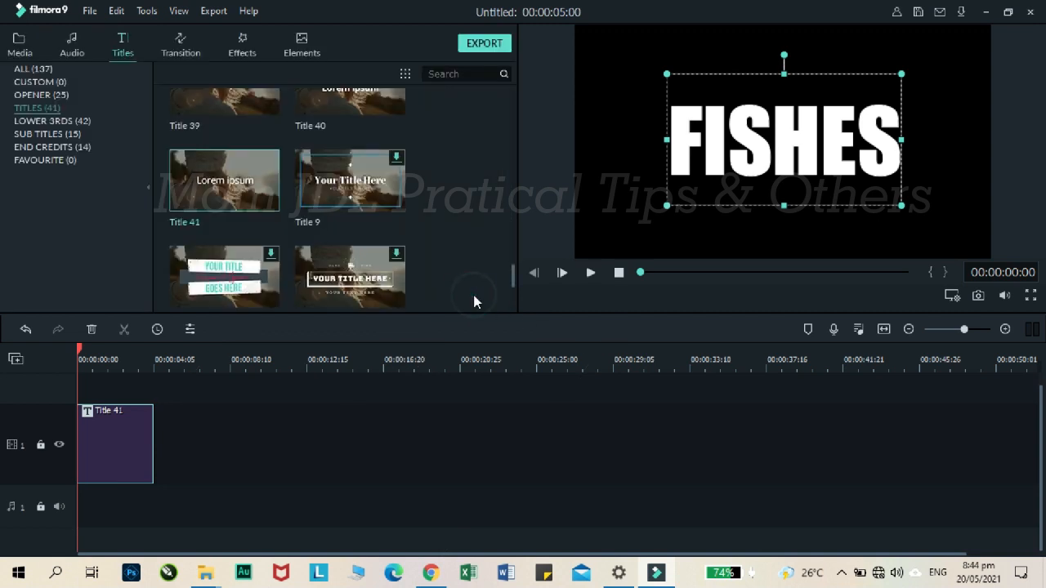
- Open the export settings for the title clip and name the output file "2ND LAYER"
click(19, 45)
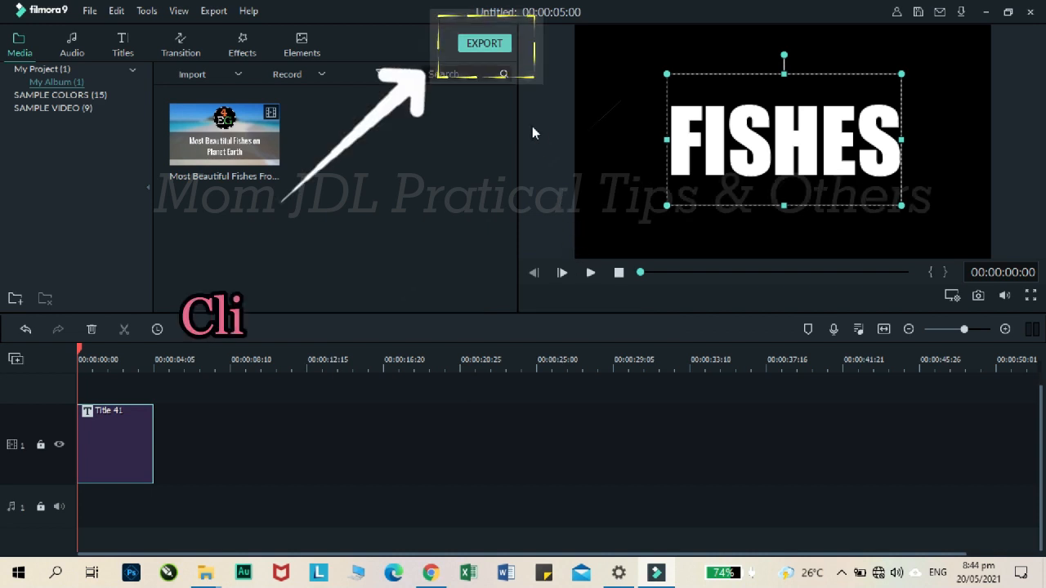
click(485, 45)
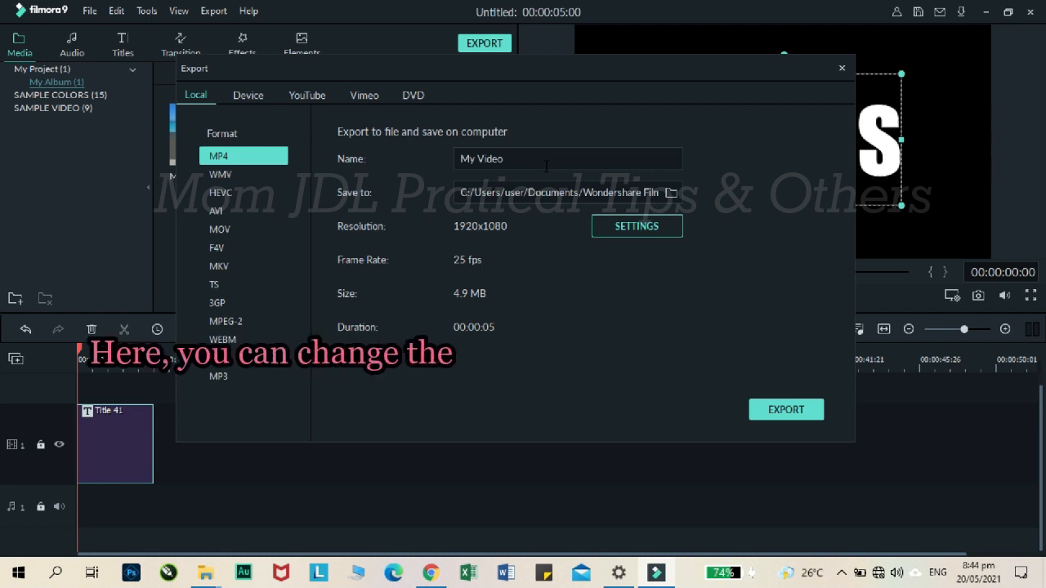
drag(542, 164, 460, 159)
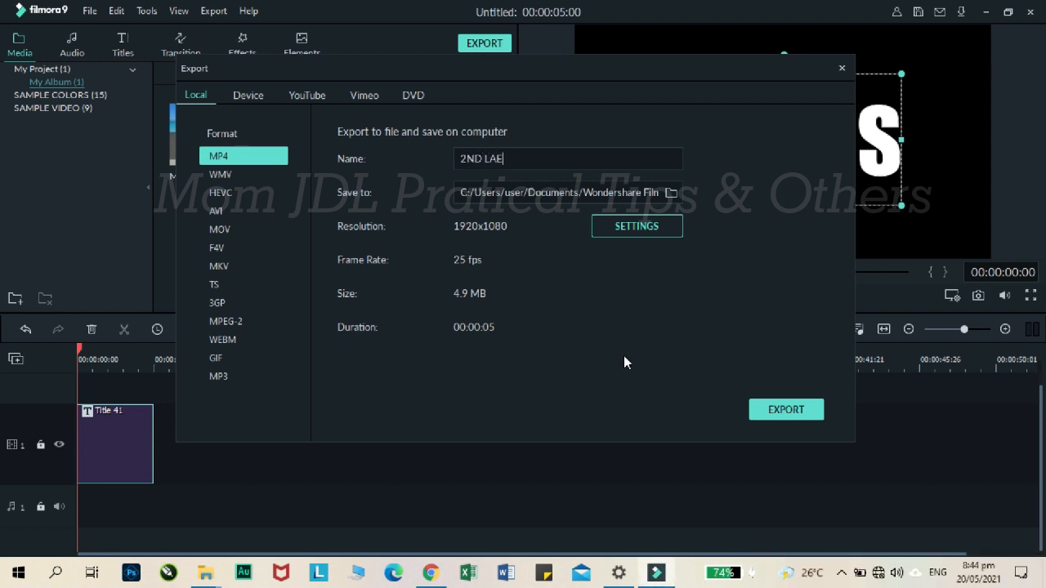
text(2ND LAYER)
- Set the export quality to Best and export the title clip as an MP4 file
click(643, 234)
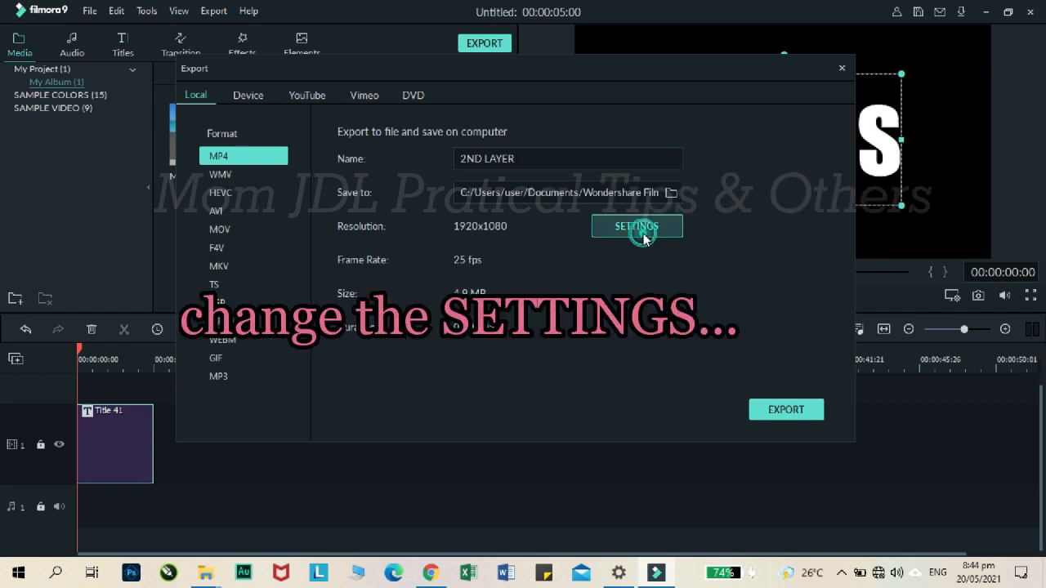
click(388, 77)
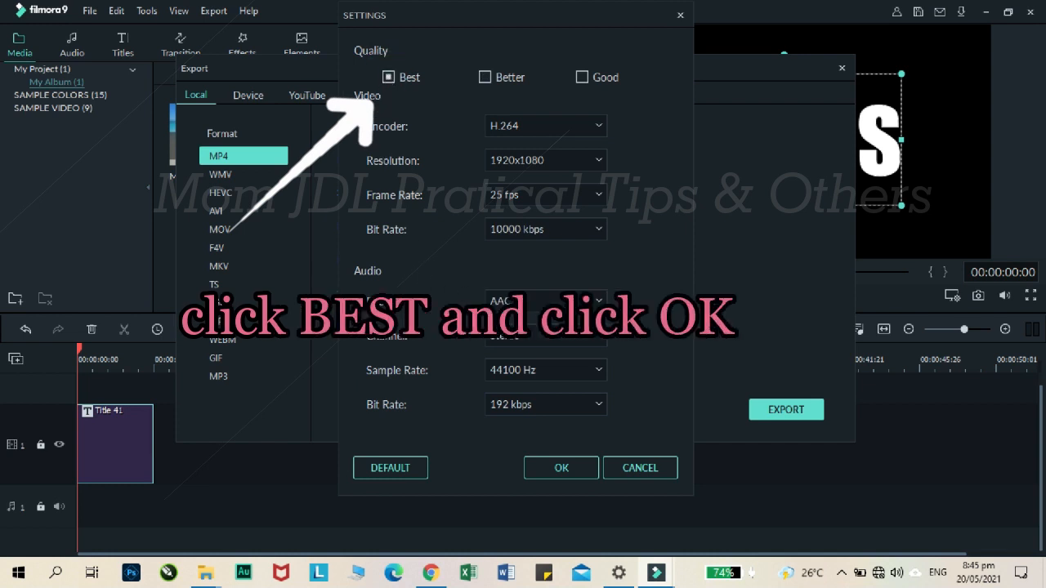
click(564, 467)
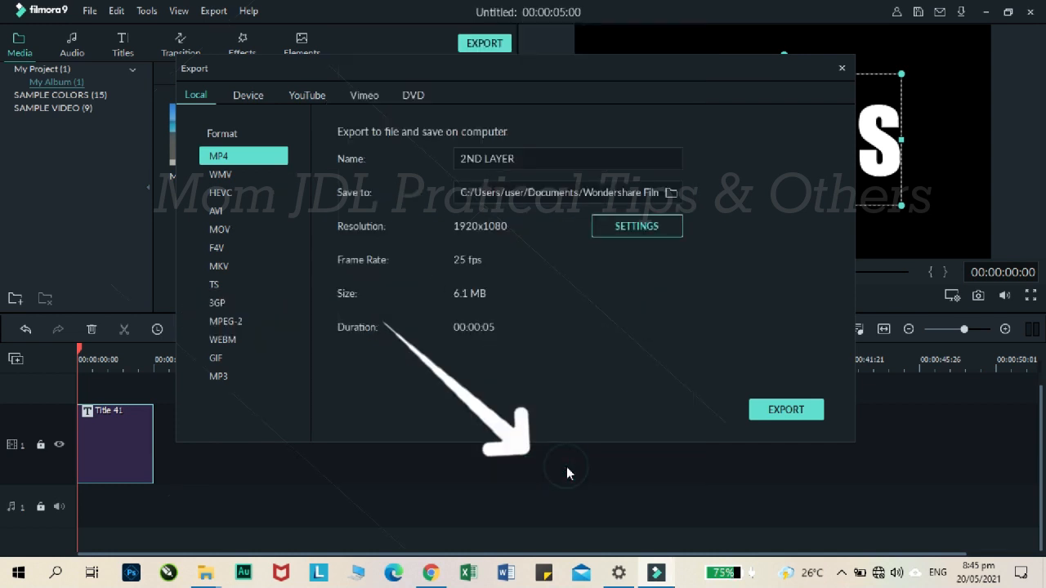
click(786, 413)
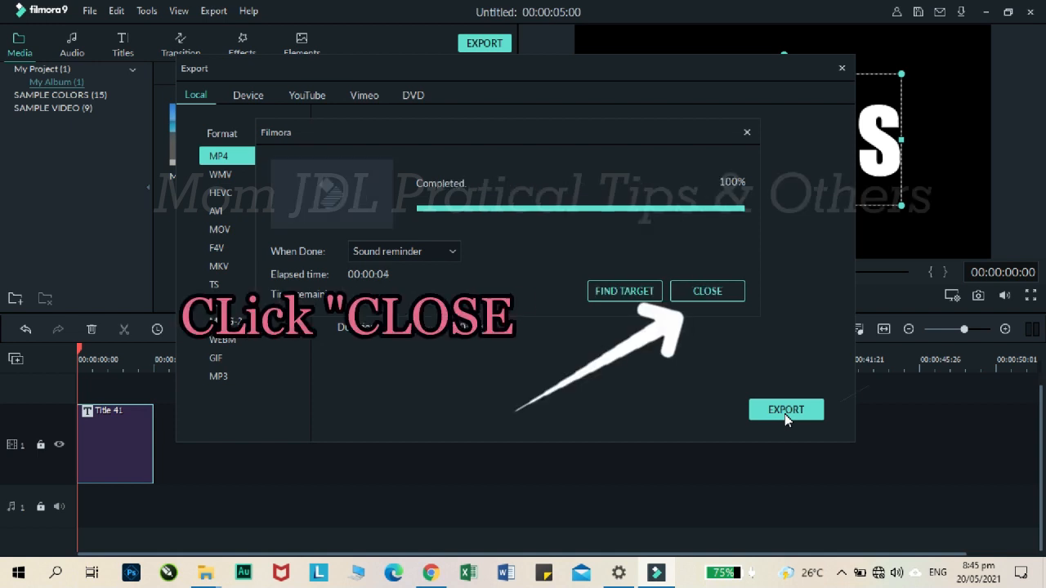
click(707, 291)
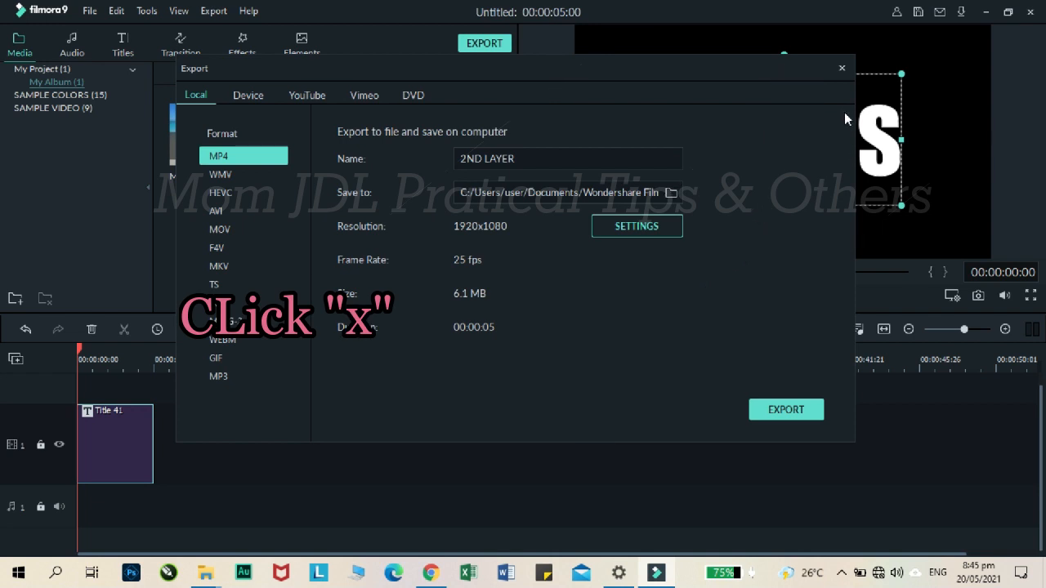
click(843, 71)
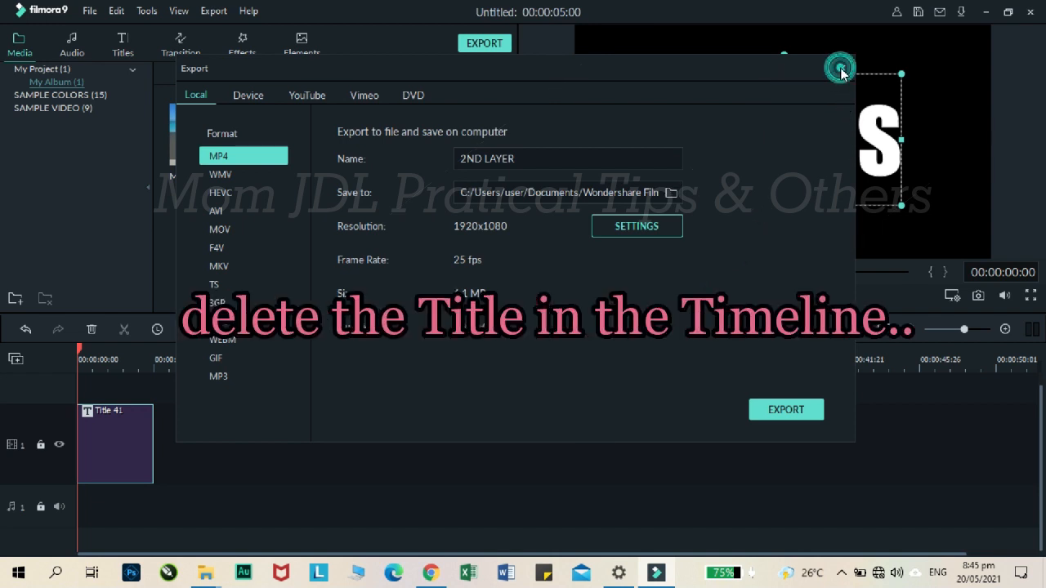
- Delete the Title 41 clip from the timeline
click(135, 451)
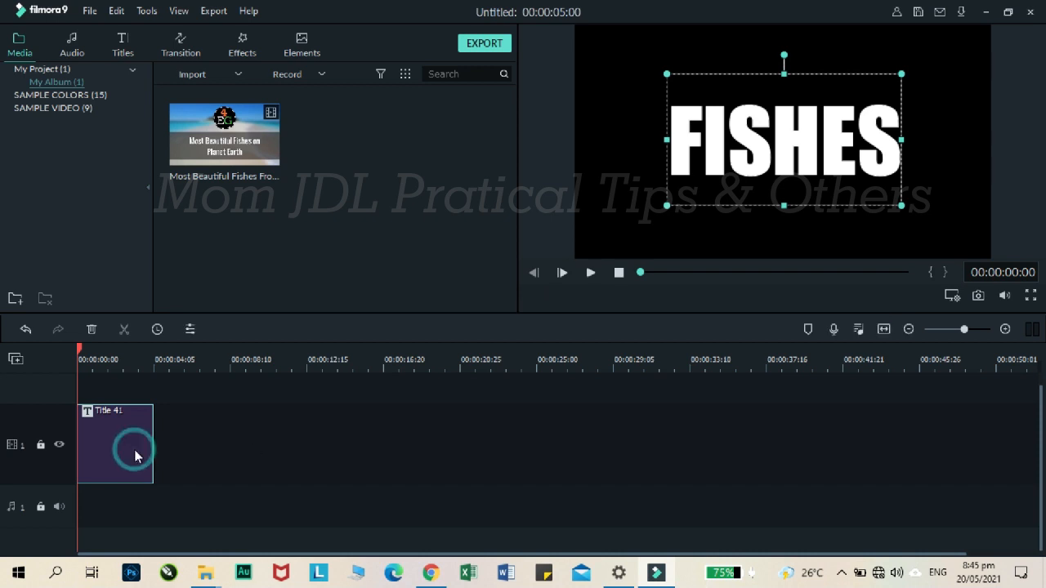
key(Delete)
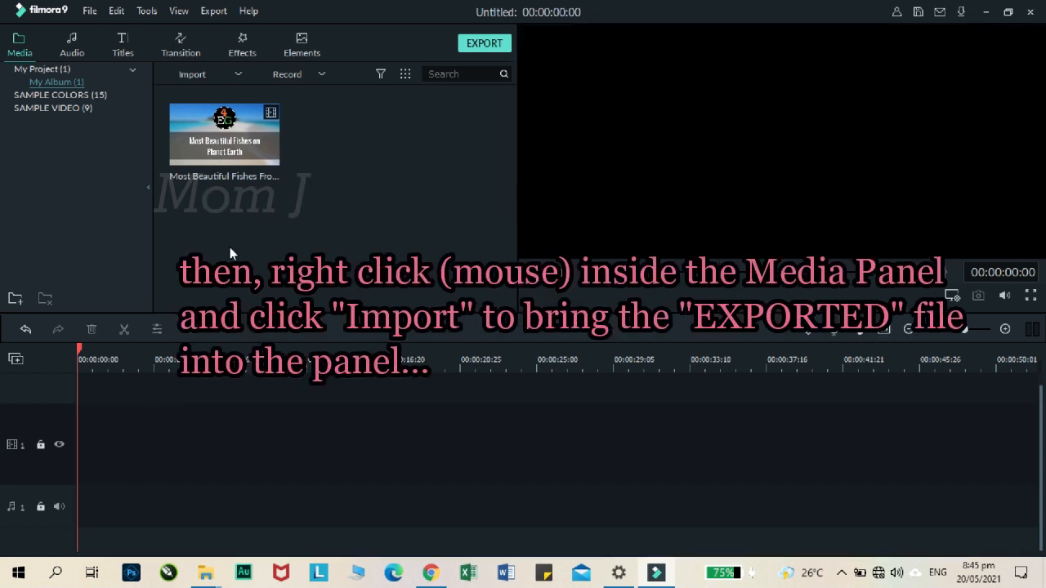
- Import the exported 2ND LAYER1 video from the Output folder of Wondershare Filmora 9 in Documents
right_click(350, 119)
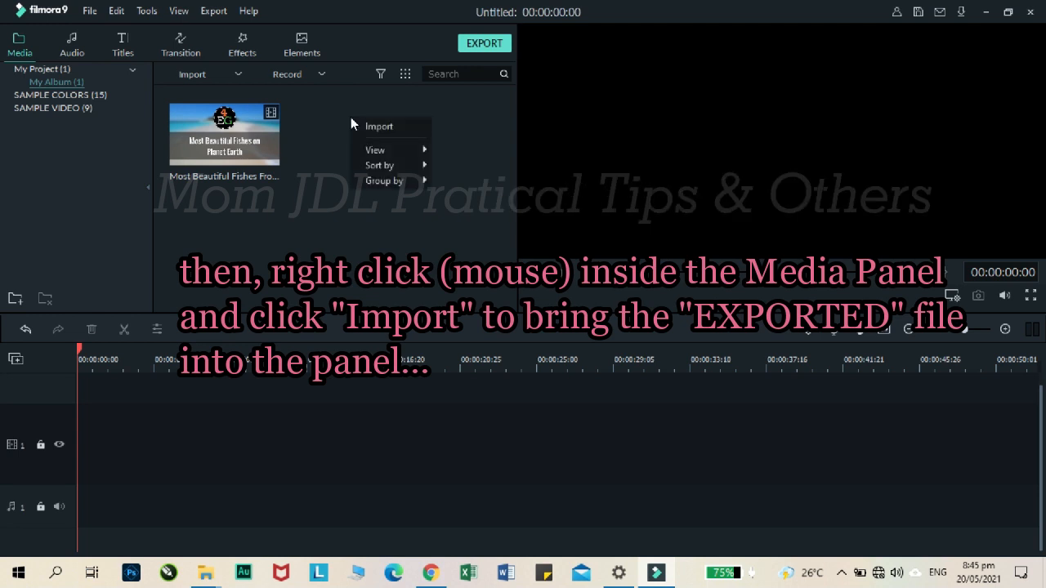
click(367, 128)
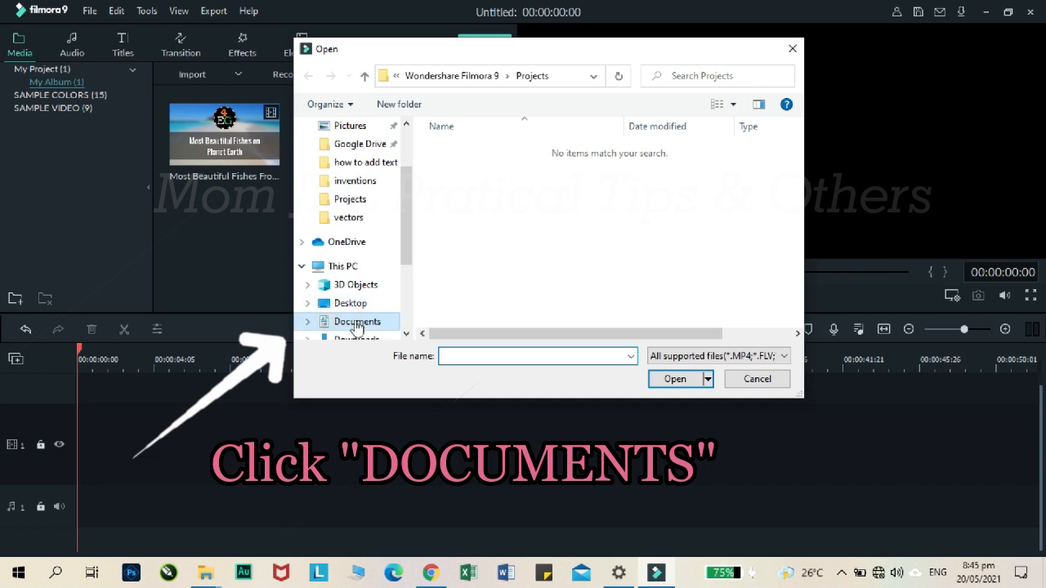
click(355, 324)
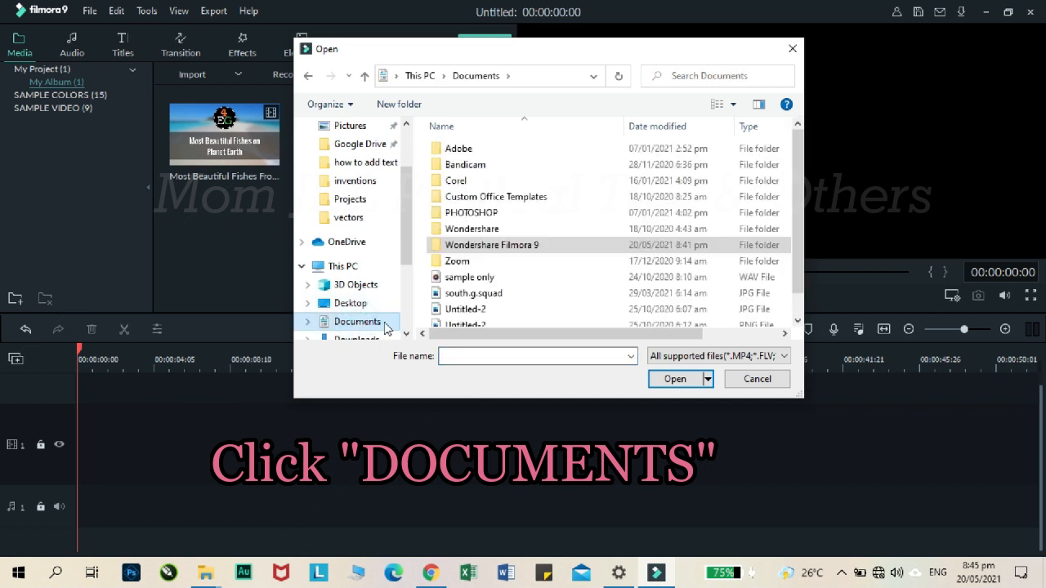
double_click(533, 250)
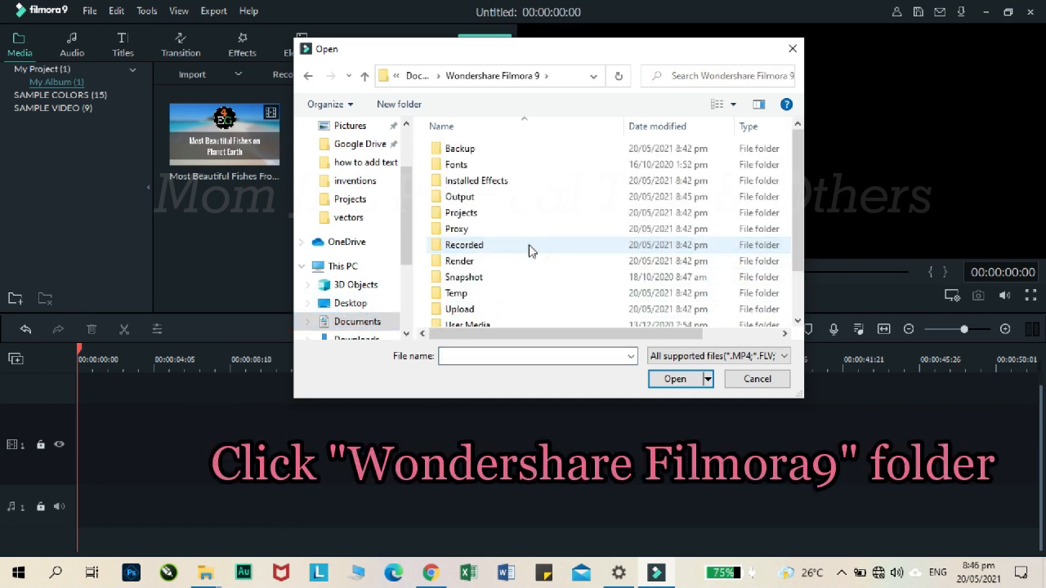
double_click(463, 199)
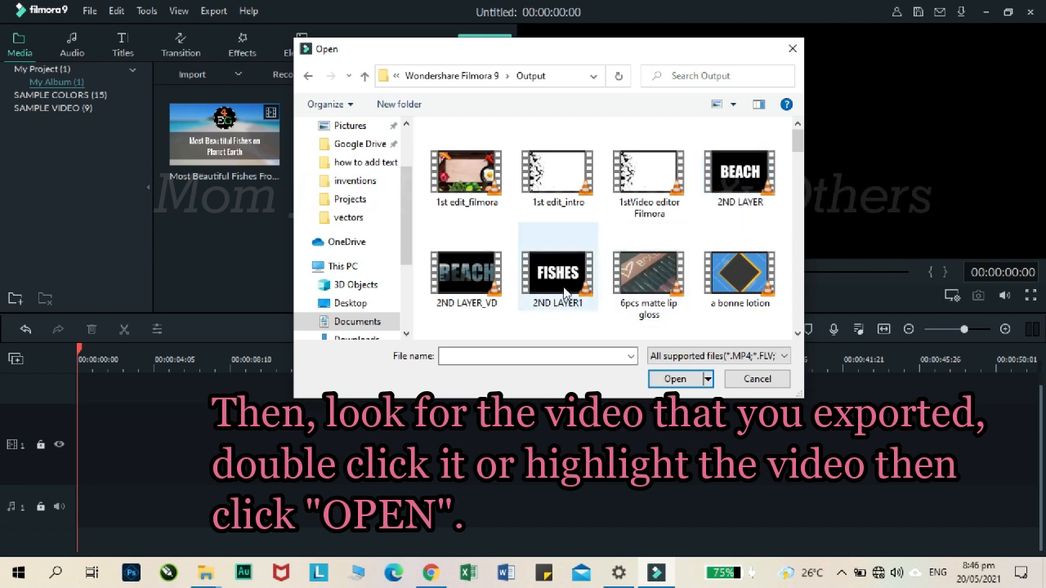
click(563, 286)
click(675, 379)
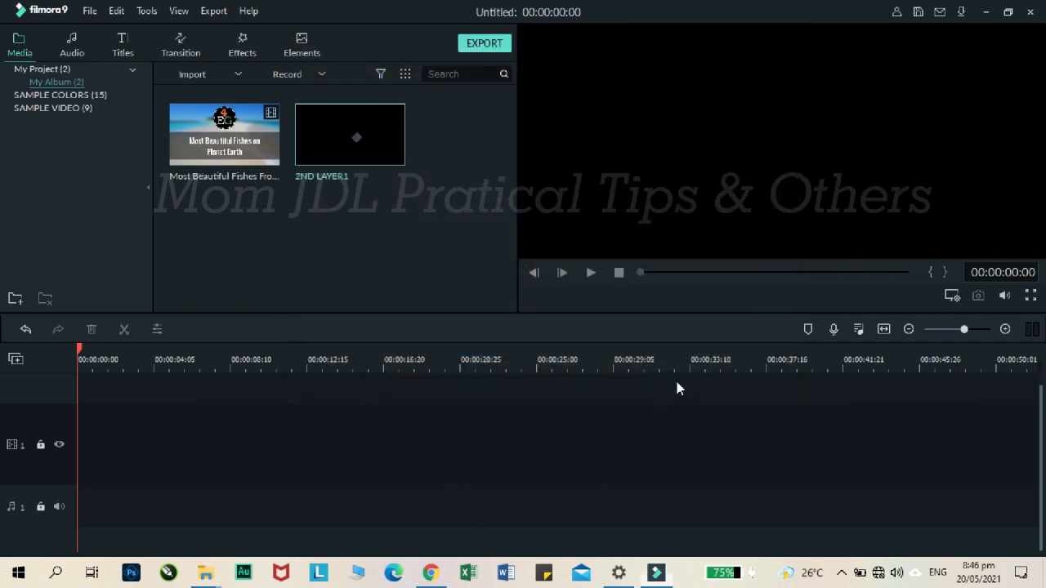
- Place the Most Beautiful Fishes video at the start of video track 1 and match the project settings to the media
drag(273, 136, 267, 178)
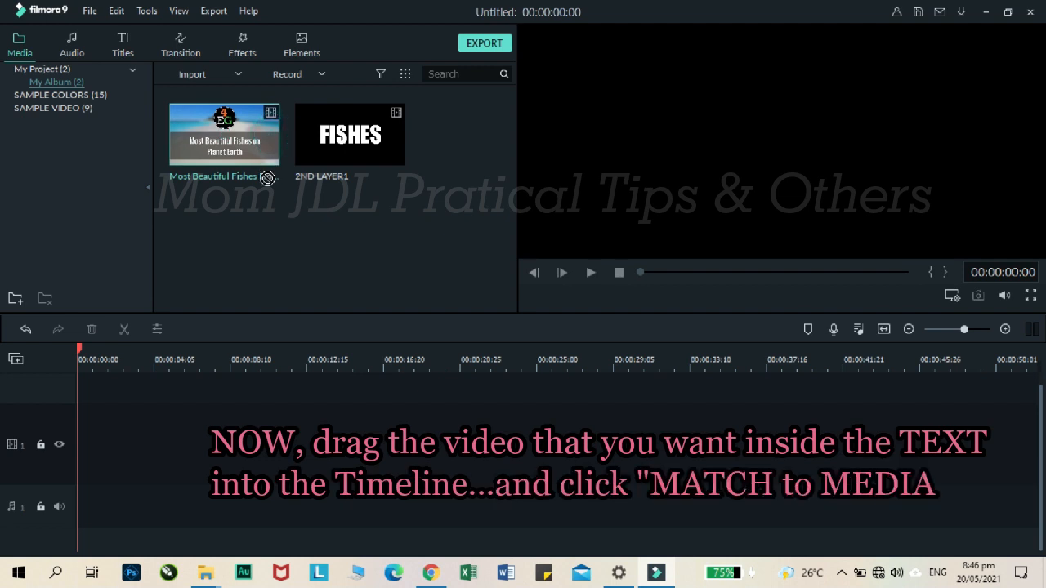
drag(248, 296, 71, 444)
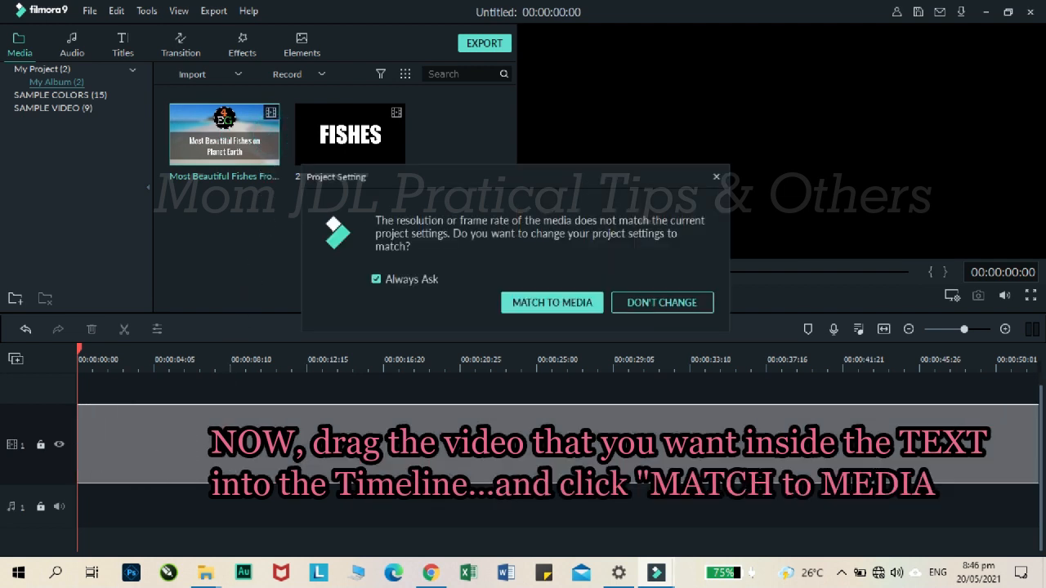
click(550, 303)
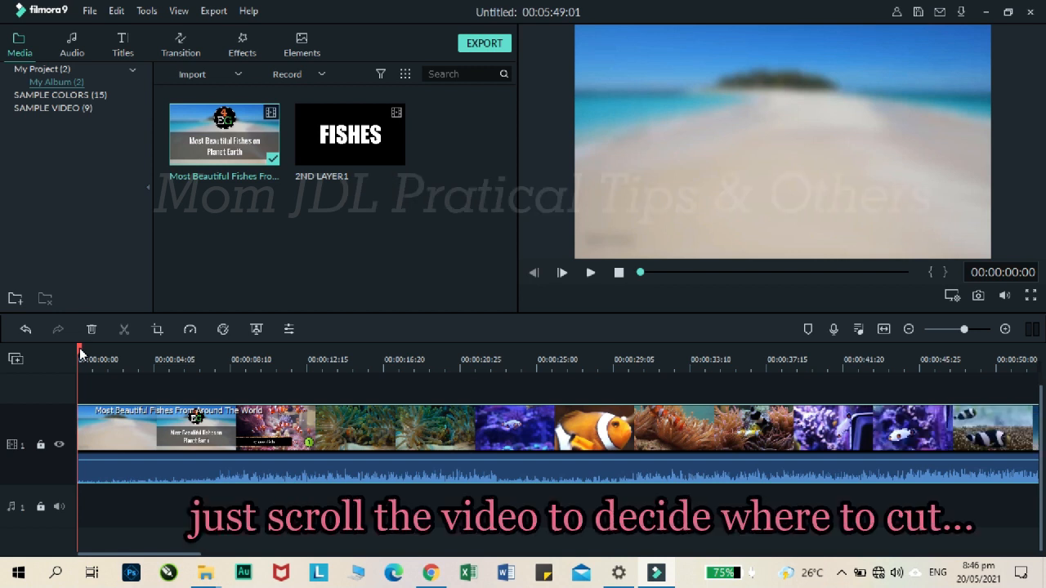
- Split the fishes video at 00:00:13:01 and at 00:00:37:12
drag(85, 353, 318, 416)
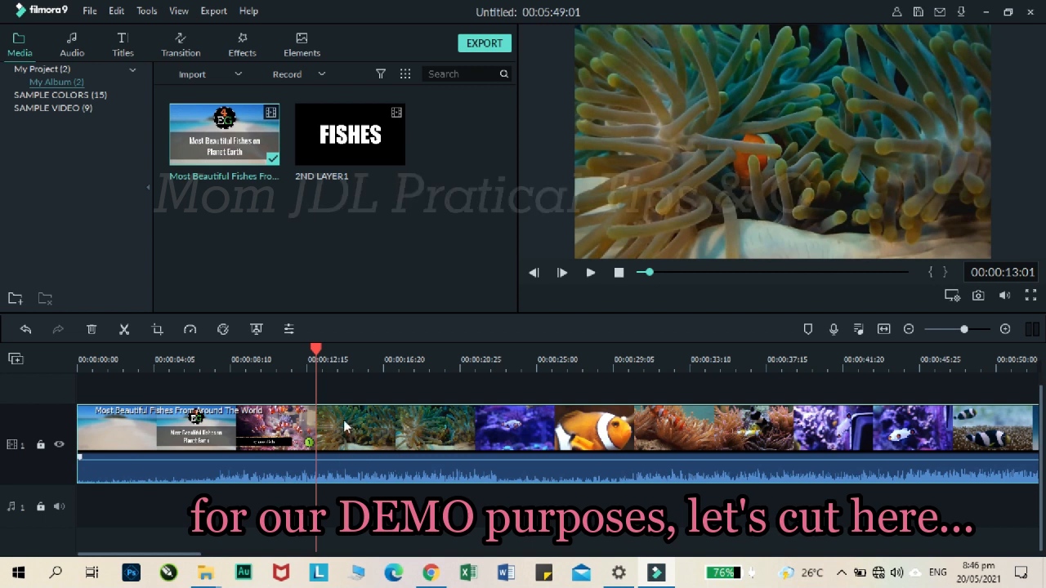
click(123, 329)
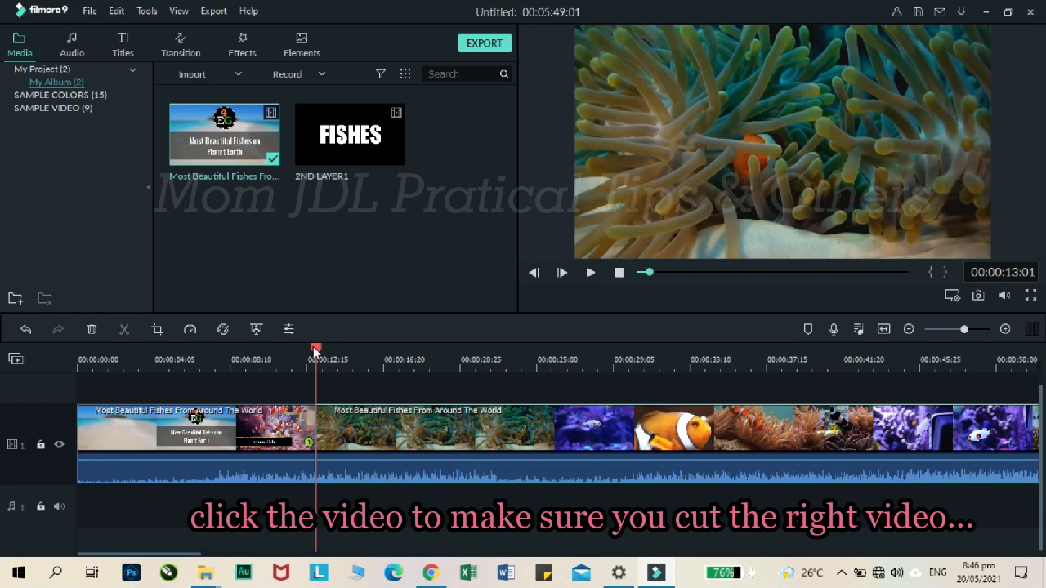
drag(315, 374, 766, 375)
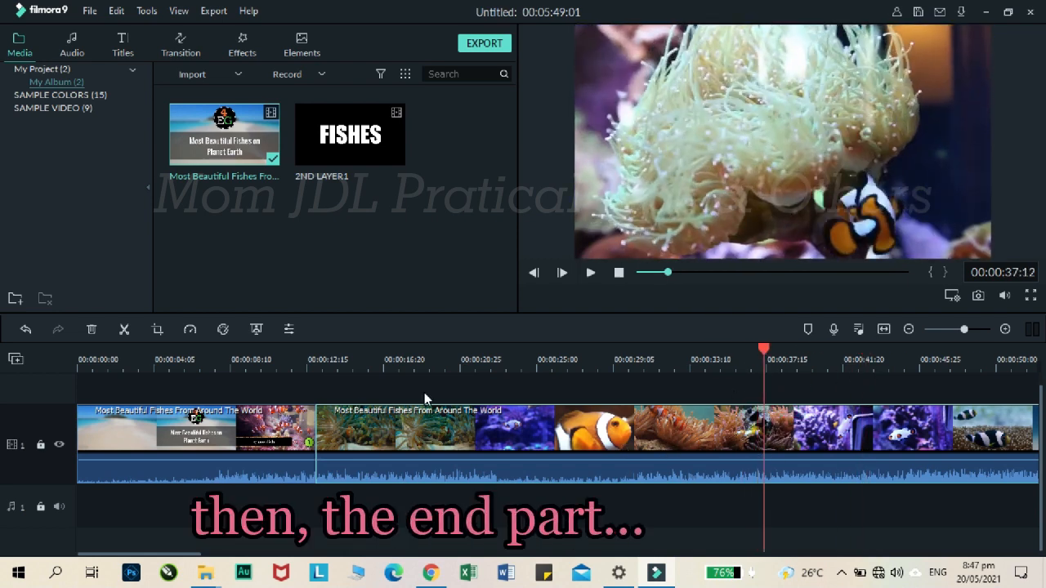
click(125, 330)
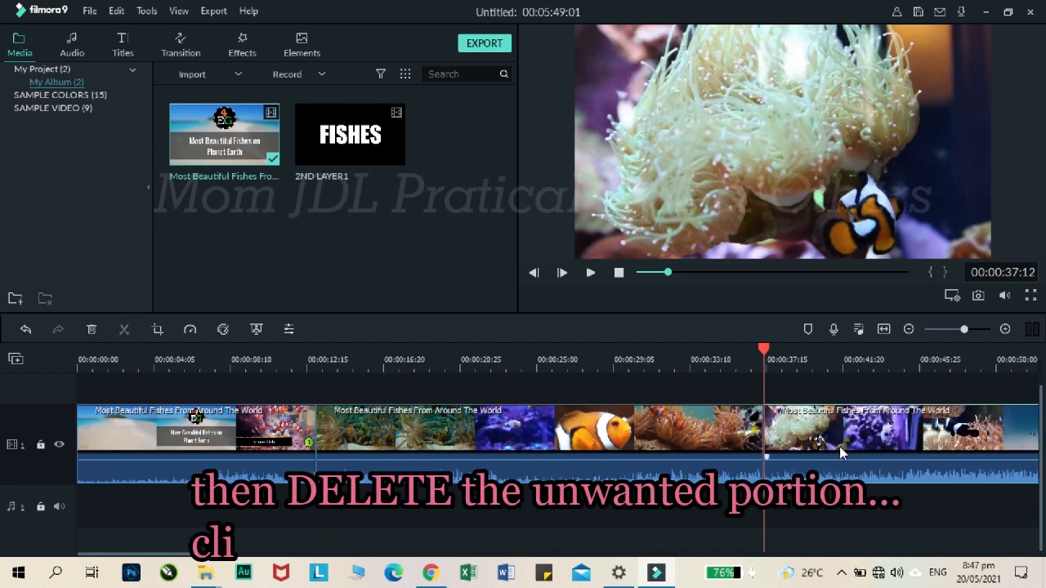
- Delete the closing and opening segments of the fishes video and move the remaining middle segment to the start of the timeline
click(340, 438)
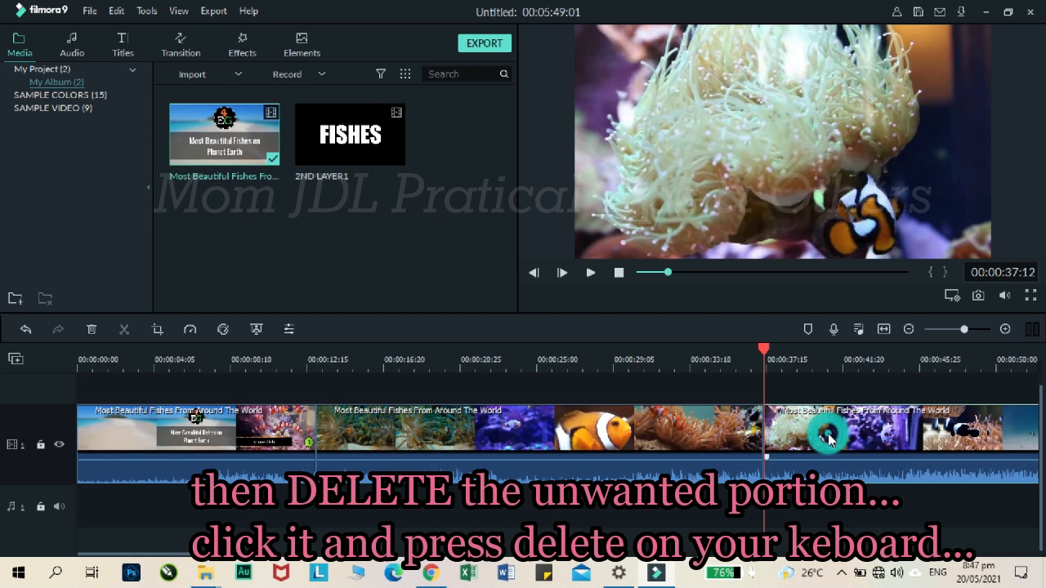
click(830, 440)
key(Delete)
click(183, 441)
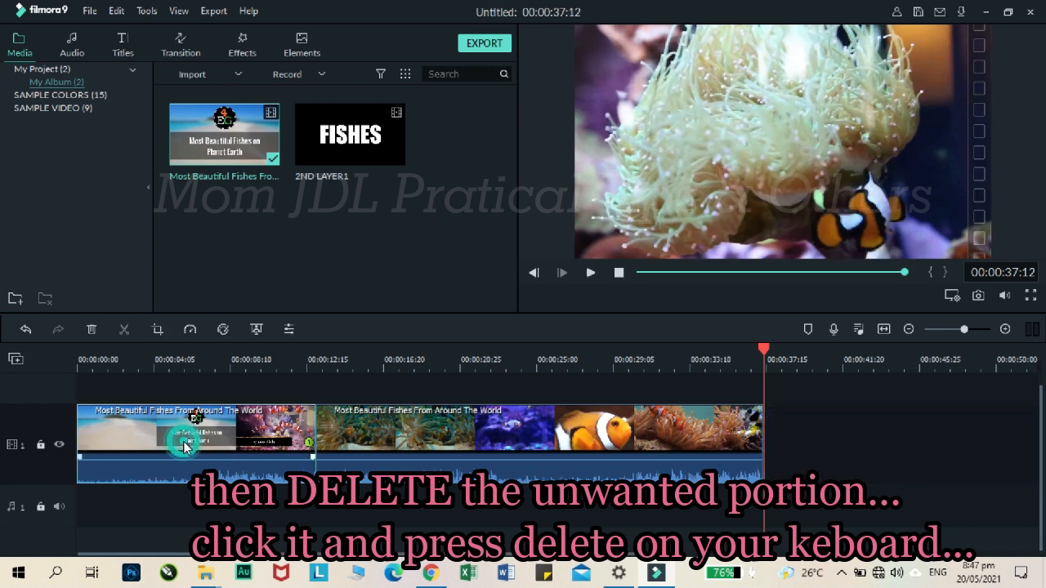
key(Delete)
drag(384, 437, 135, 441)
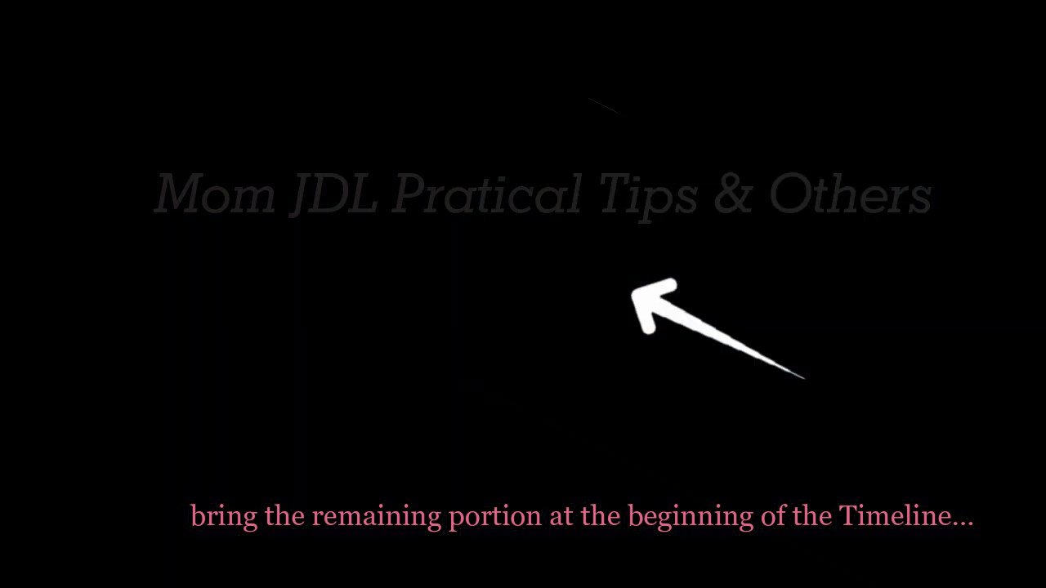
click(619, 273)
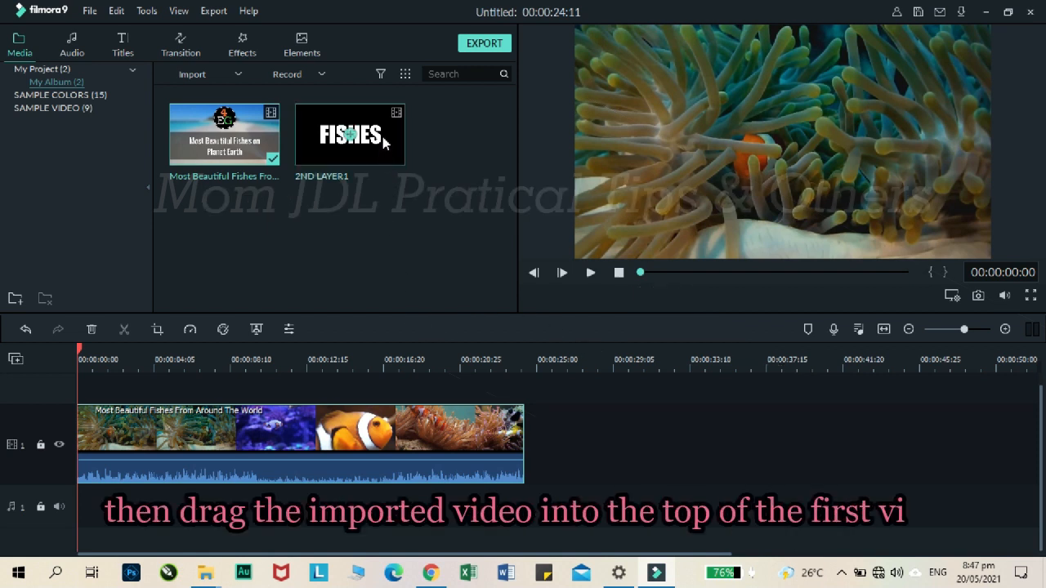
- Place the 2ND LAYER1 clip on a track above the fishes video, starting at the beginning of the timeline
drag(382, 136, 352, 239)
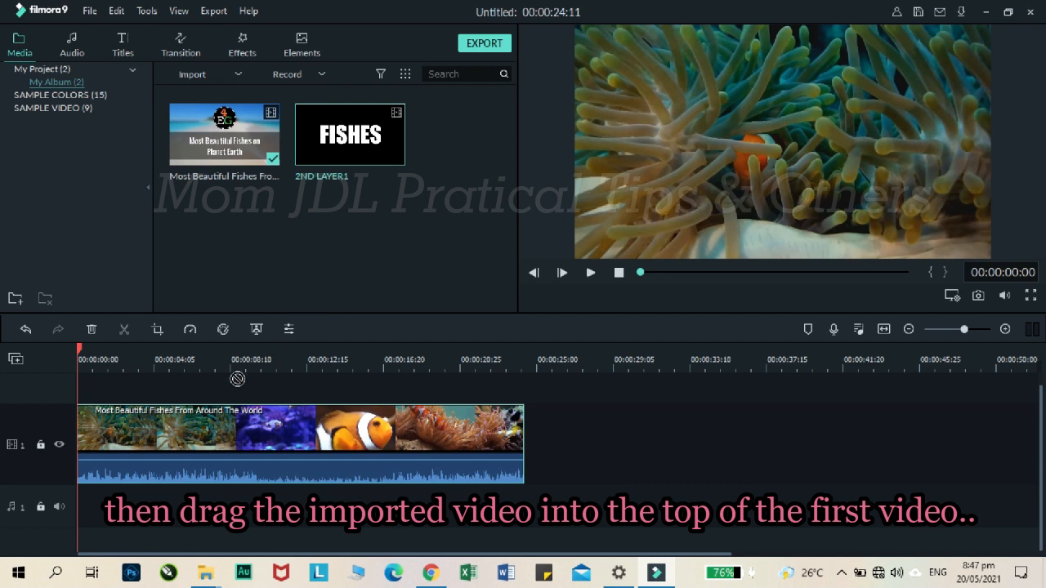
drag(237, 378, 166, 400)
drag(75, 394, 82, 396)
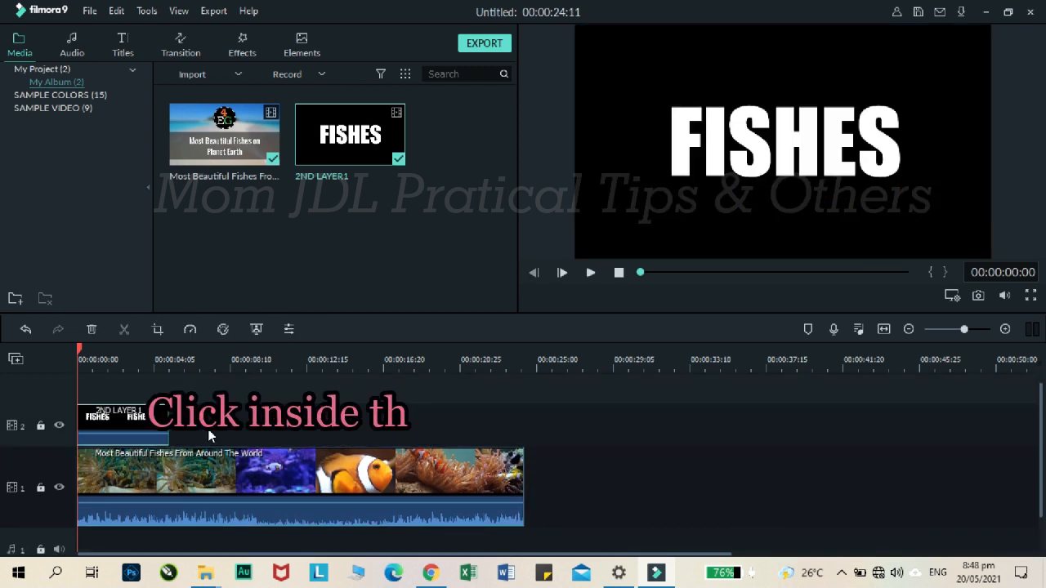
- Enlarge the 2ND LAYER1 clip in the preview until FISHES nearly fills the frame width, and reposition the text near the center
click(661, 142)
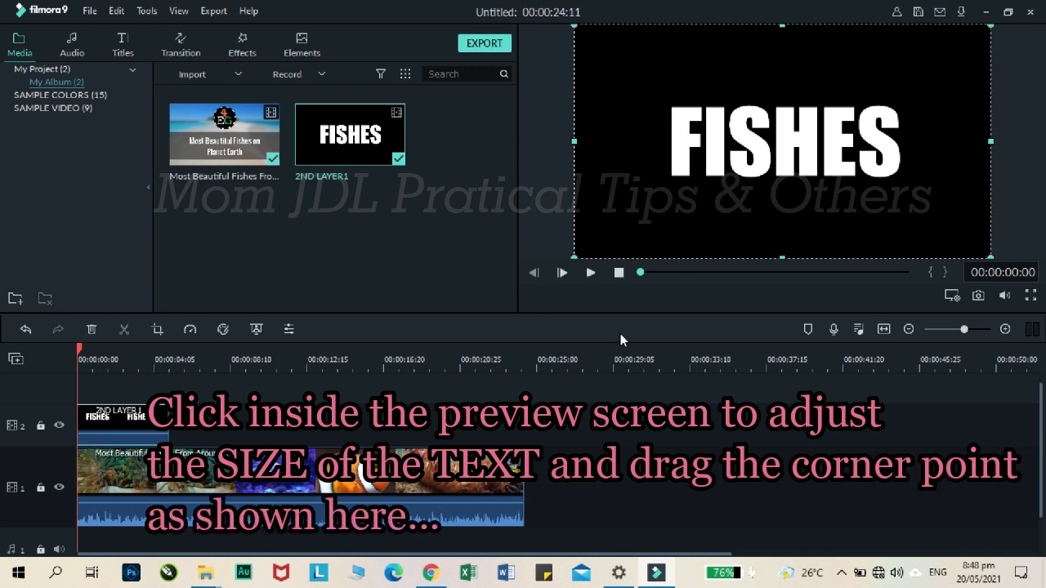
drag(574, 258, 492, 337)
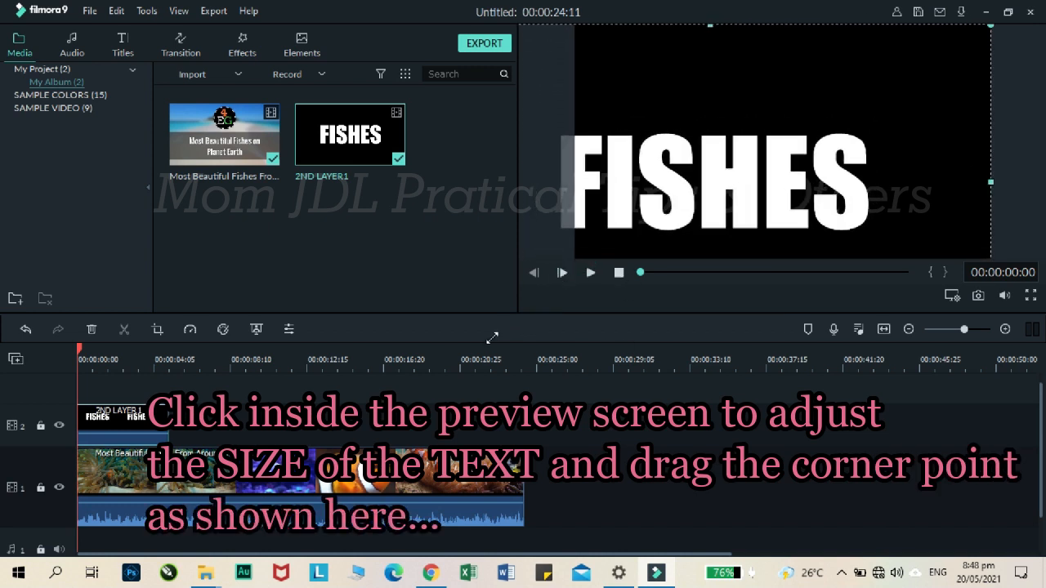
drag(699, 199, 763, 164)
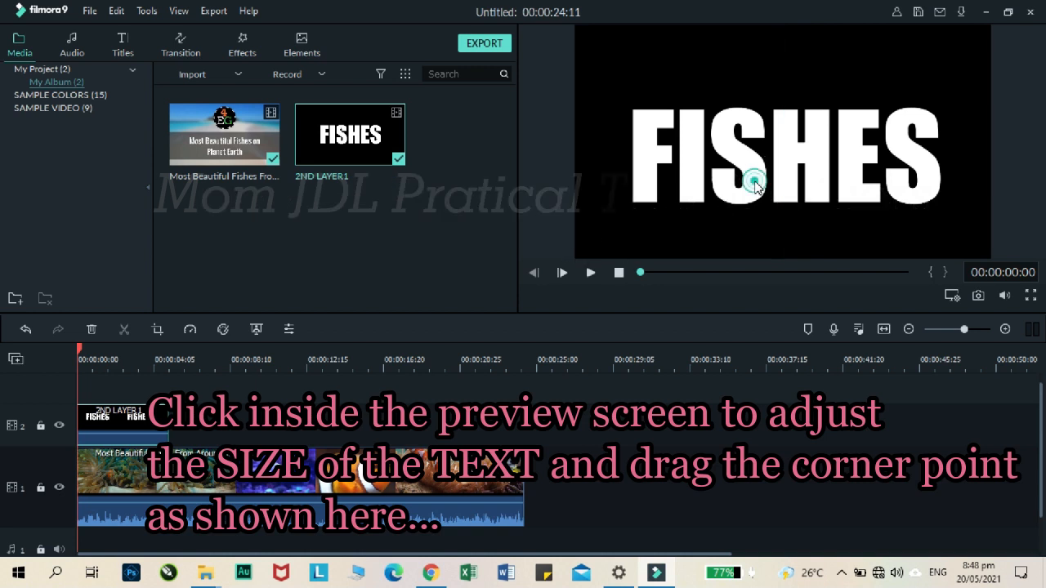
drag(714, 187, 744, 152)
drag(558, 234, 475, 309)
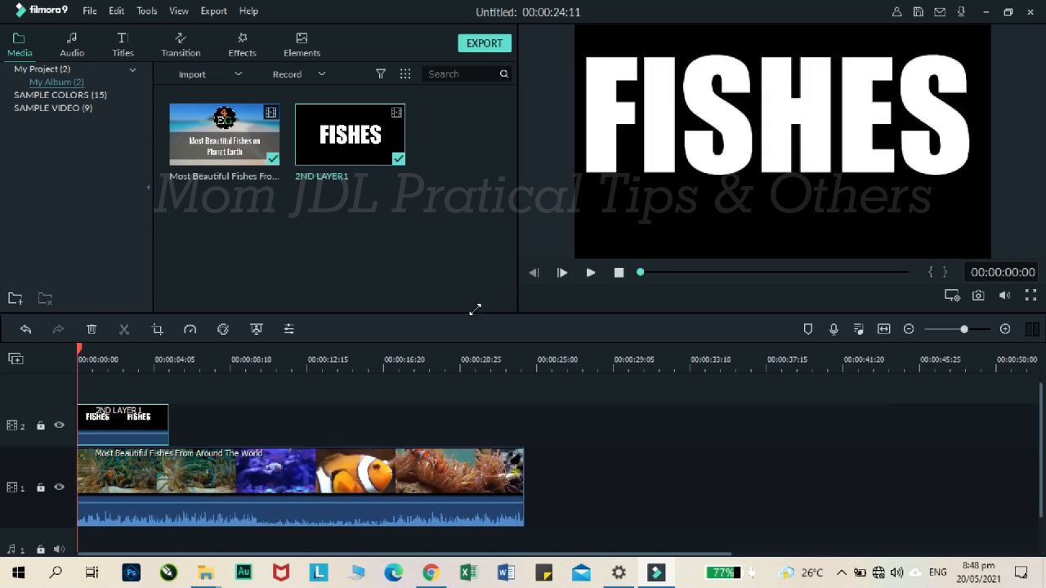
drag(745, 150, 763, 163)
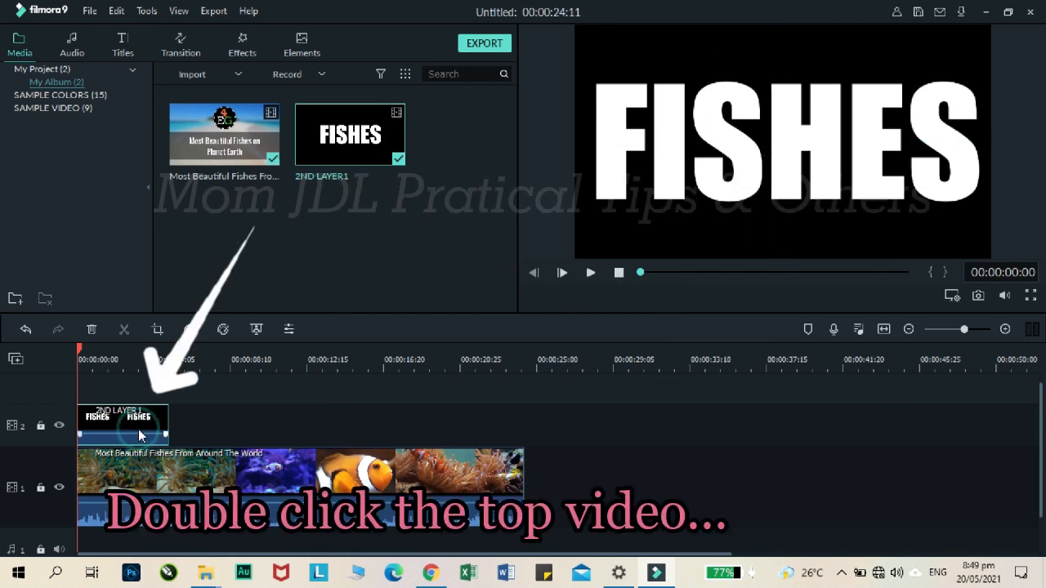
- Set the 2ND LAYER1 clip's blending mode to Multiply and accept the change
double_click(141, 435)
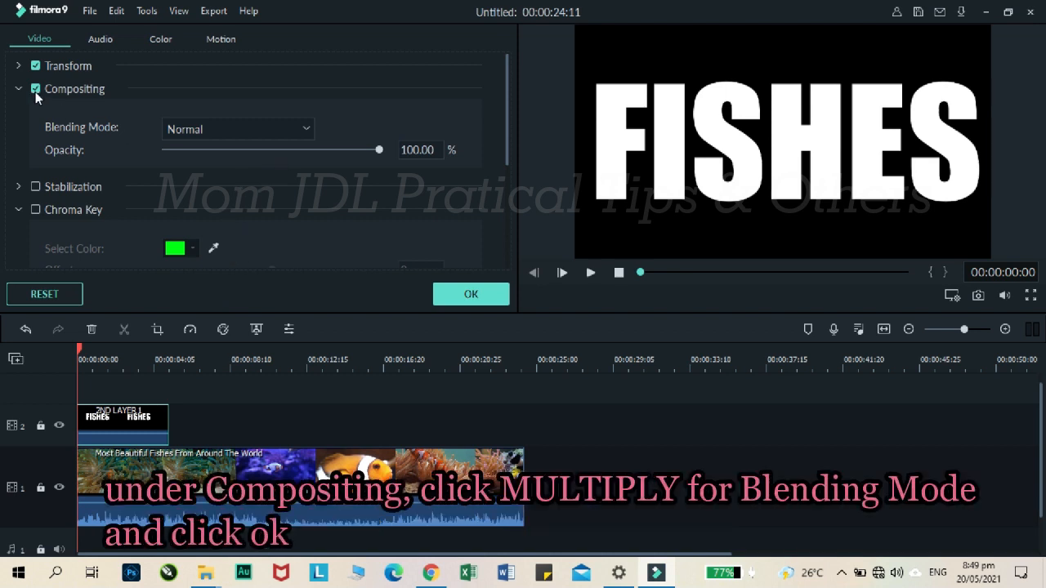
click(307, 130)
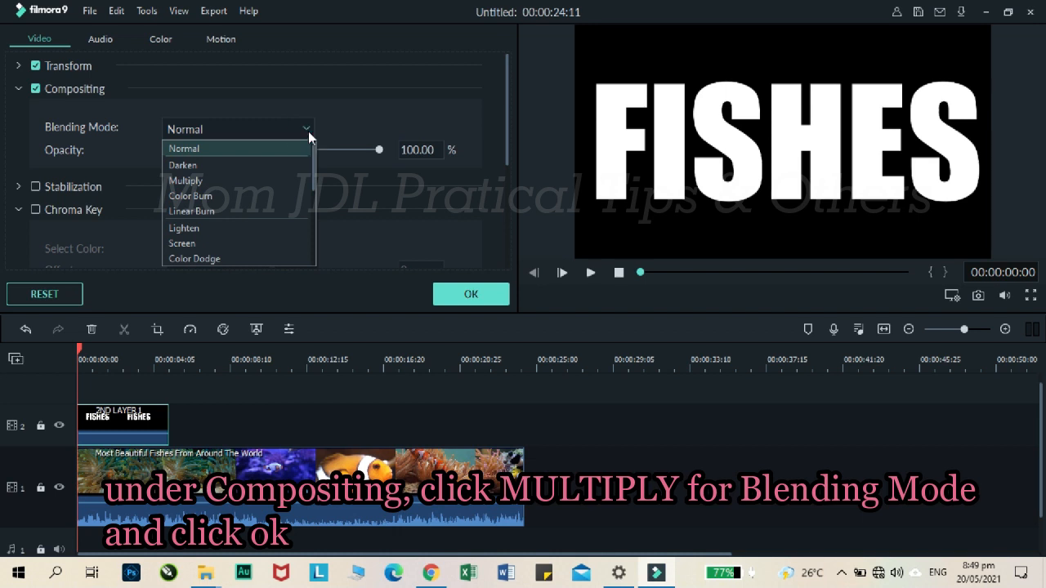
click(186, 181)
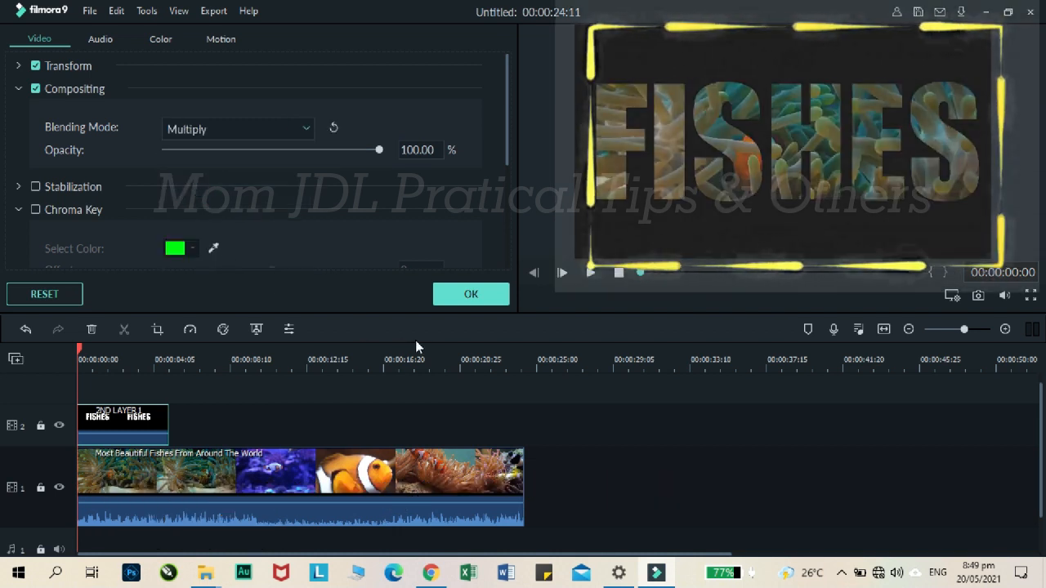
click(467, 297)
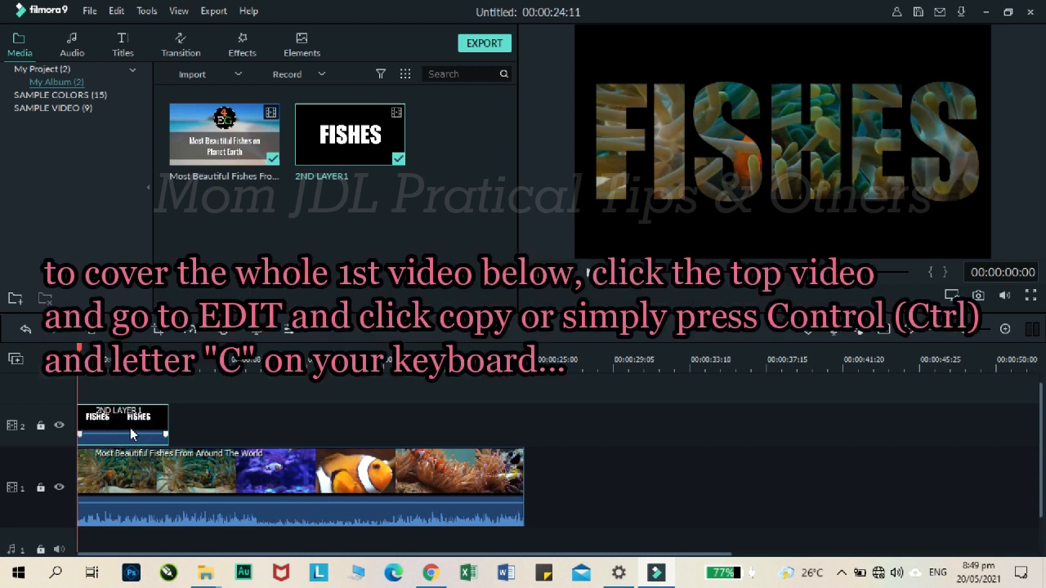
- Copy the 2ND LAYER1 clip and move the playhead to the clip's end at 00:00:05:00
click(117, 12)
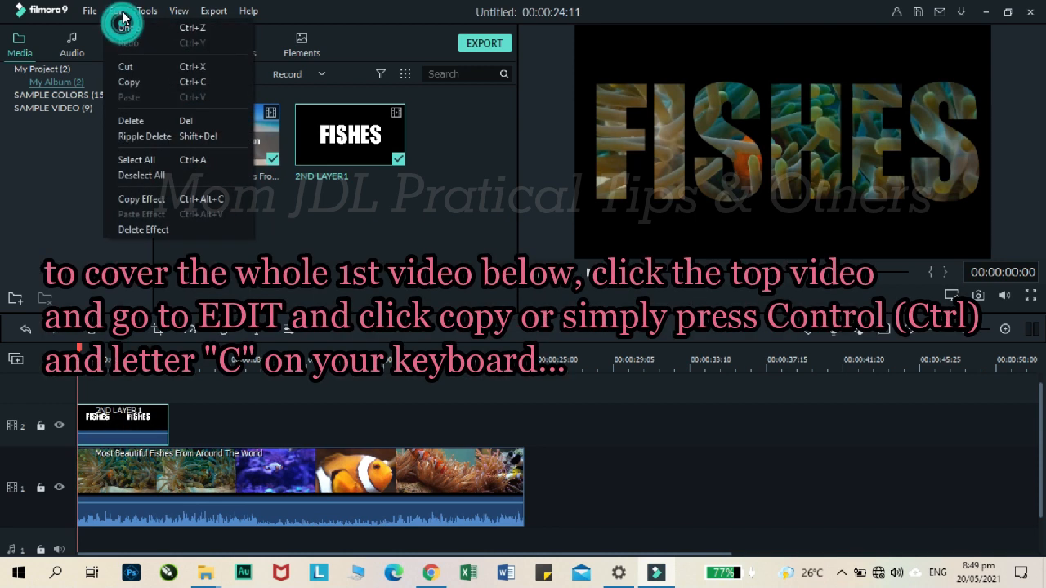
click(135, 85)
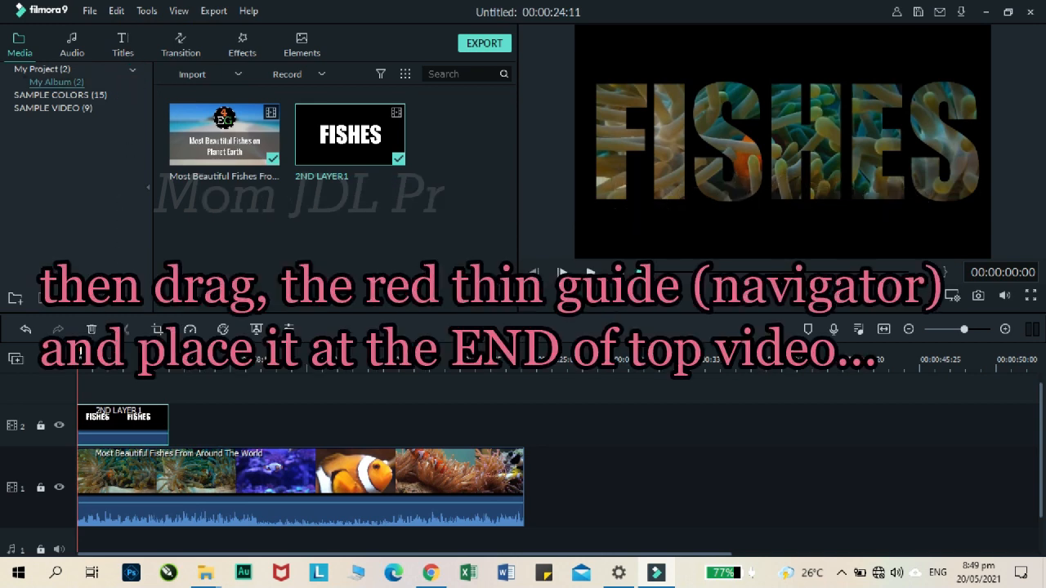
drag(82, 353, 169, 360)
click(117, 10)
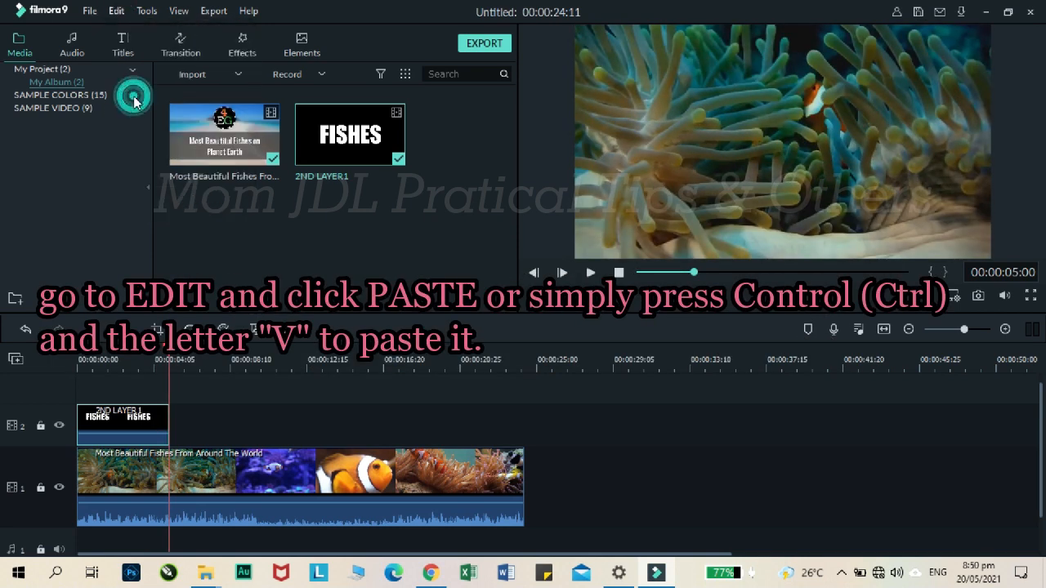
click(129, 97)
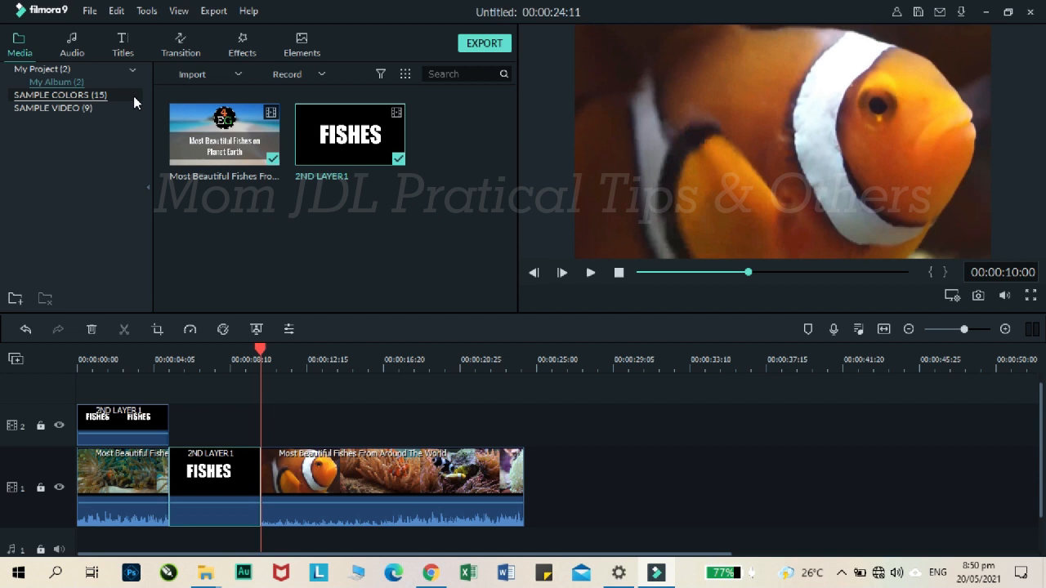
key(ctrl+z)
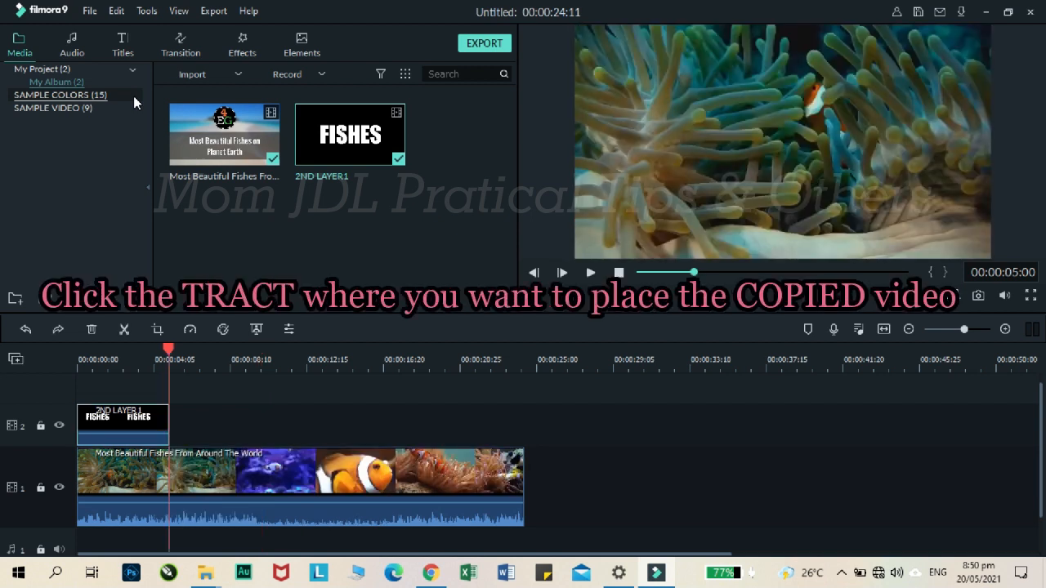
- Paste four copies of the 2ND LAYER1 clip end to end on track 2 from 00:00:05:00, trimming the last to the fishes video's end
click(52, 438)
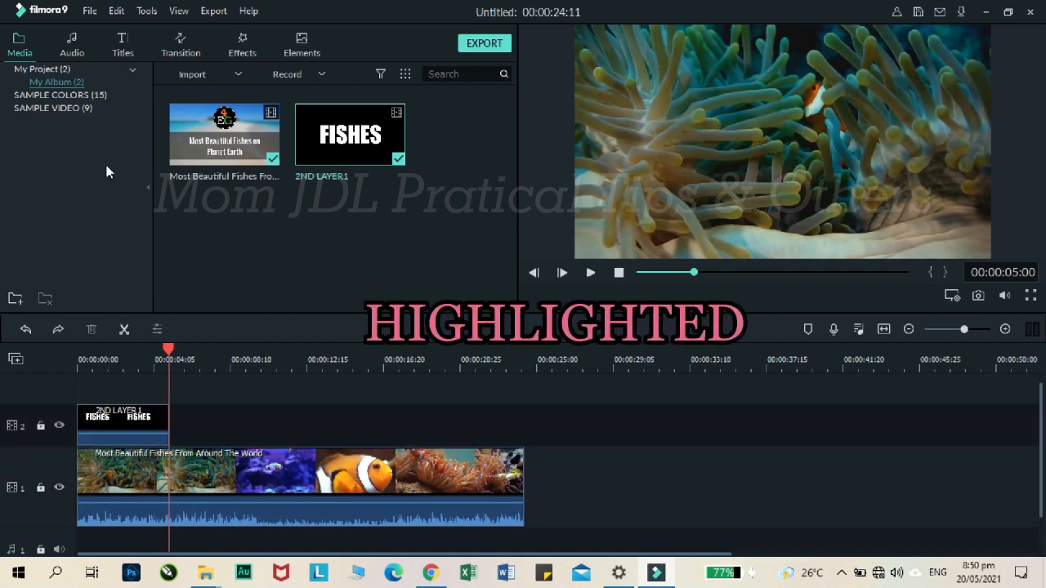
click(117, 11)
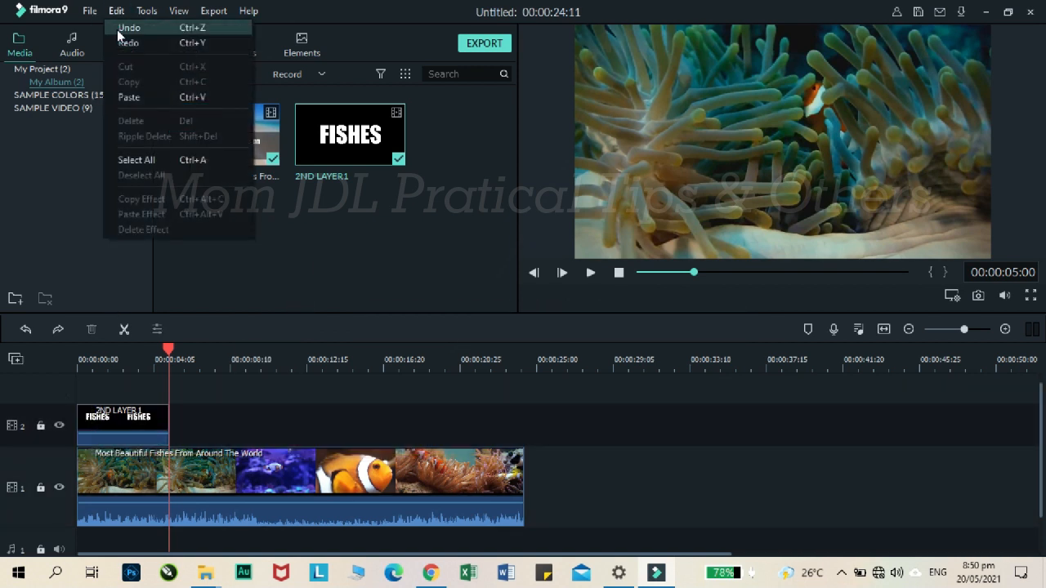
click(129, 97)
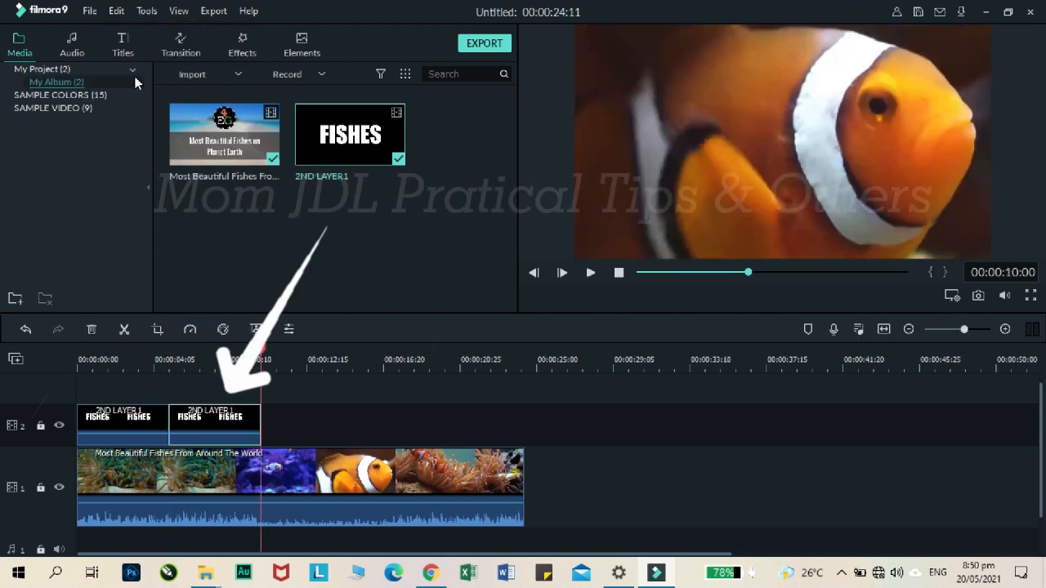
click(118, 13)
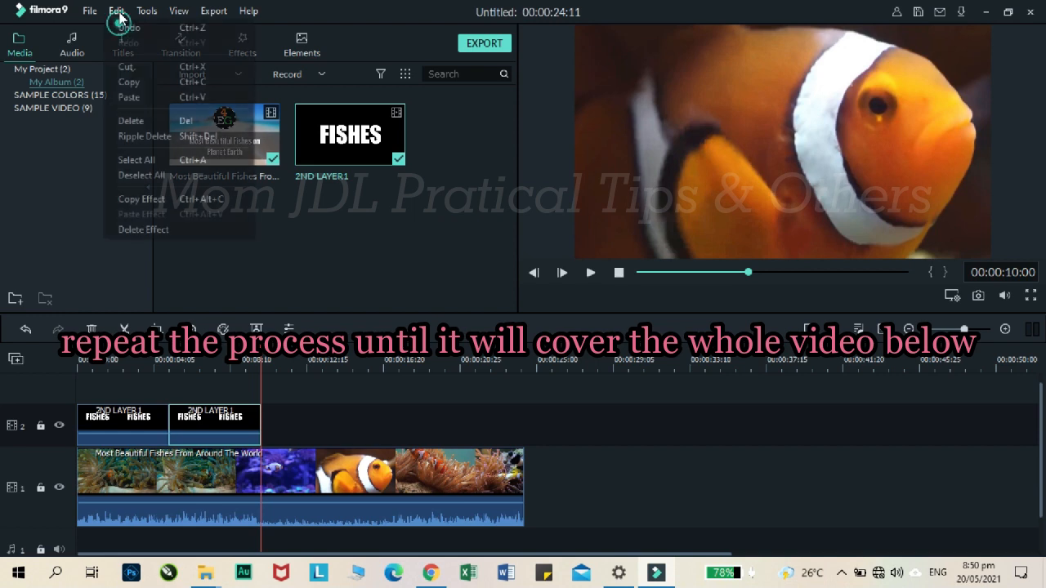
click(135, 97)
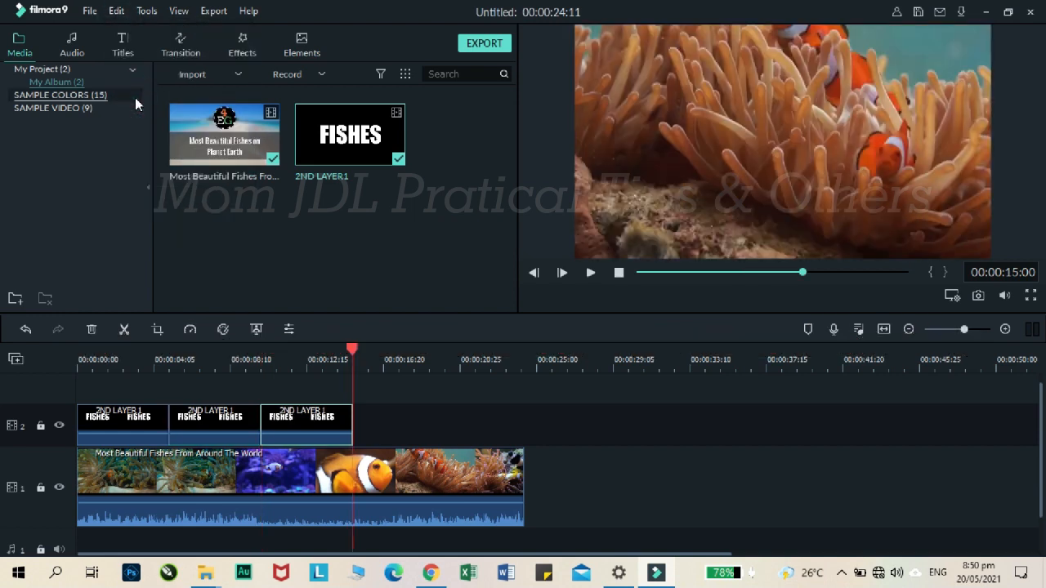
click(118, 12)
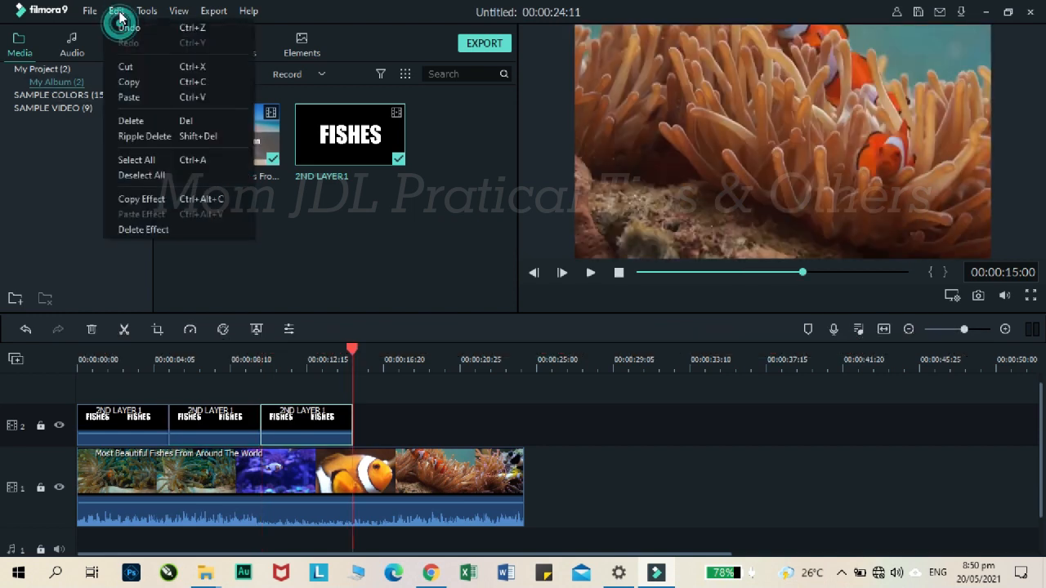
click(132, 96)
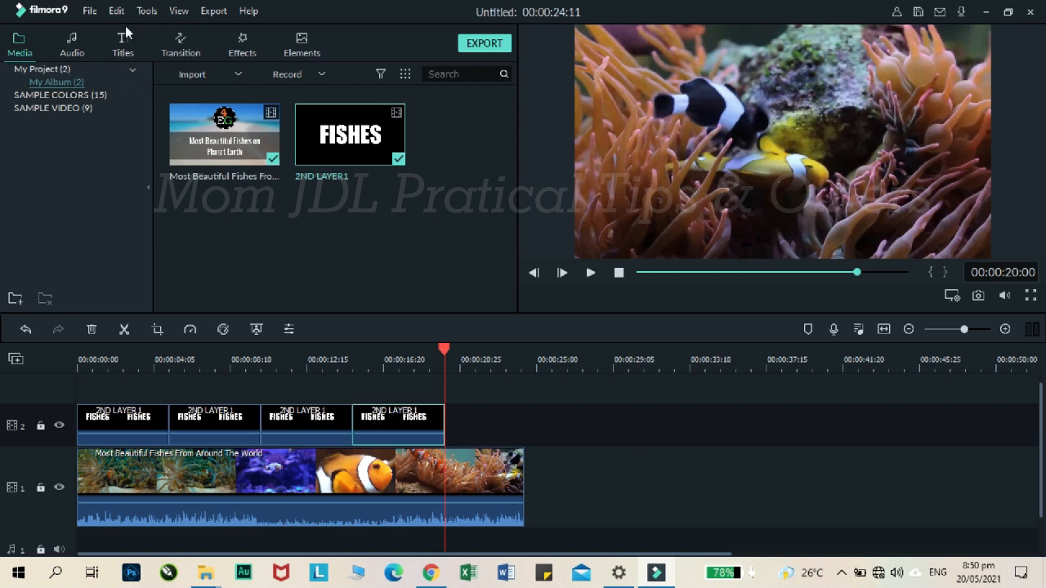
click(118, 11)
click(130, 97)
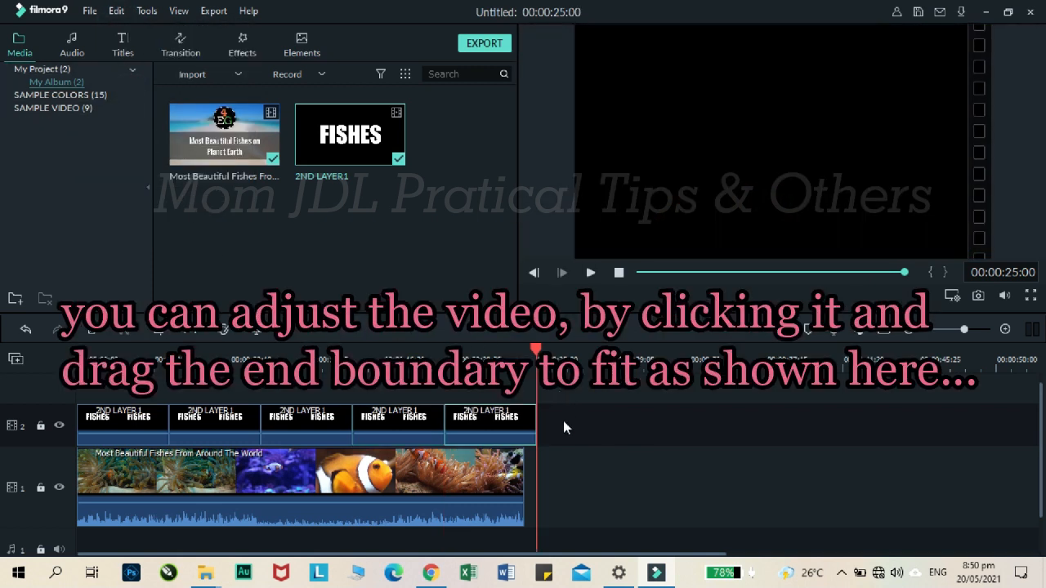
drag(538, 418, 525, 420)
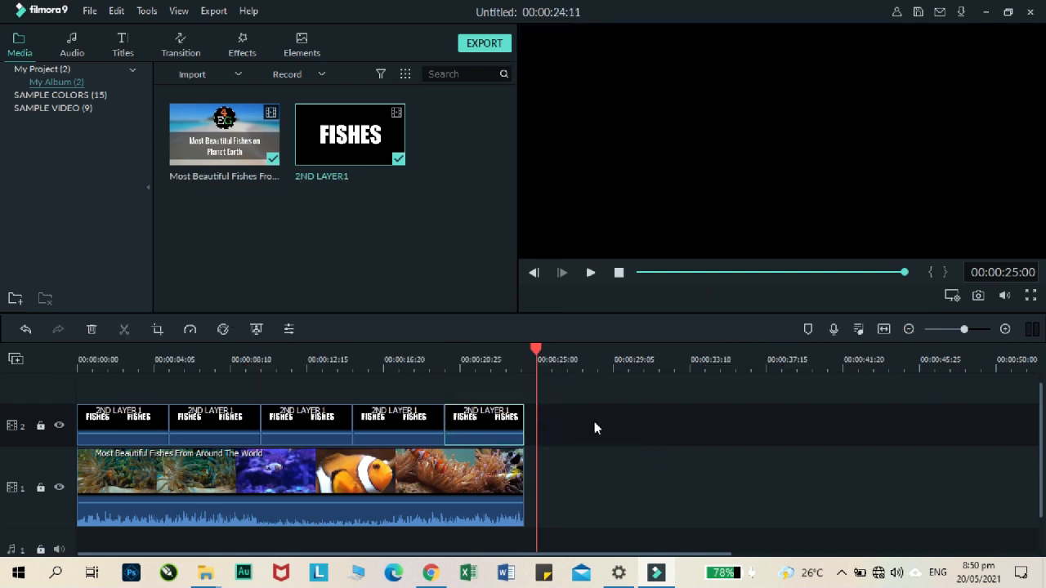
- Return the playhead to the start of the timeline and play the FISHES text video in full screen
click(618, 277)
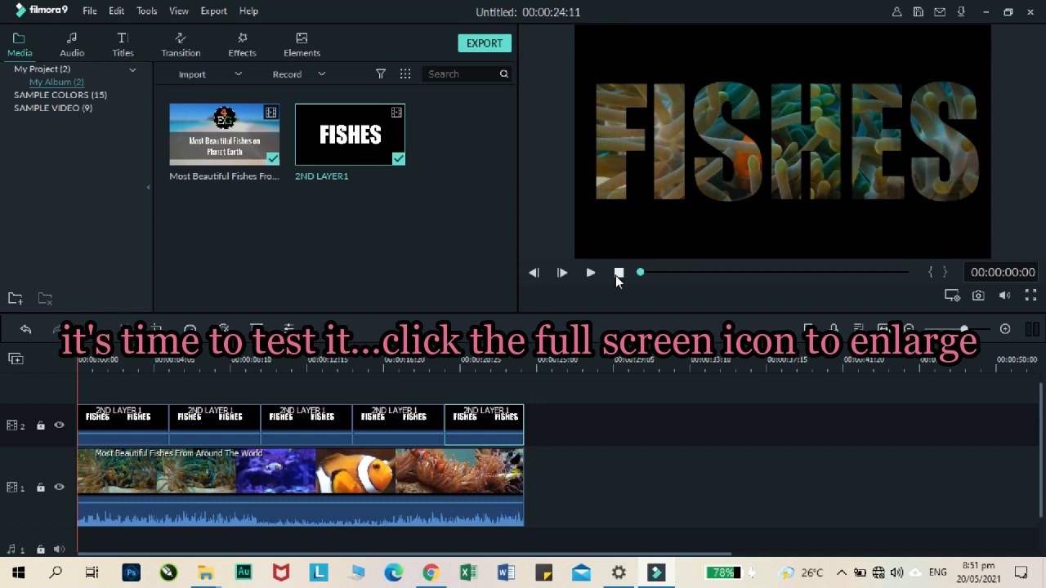
click(1030, 298)
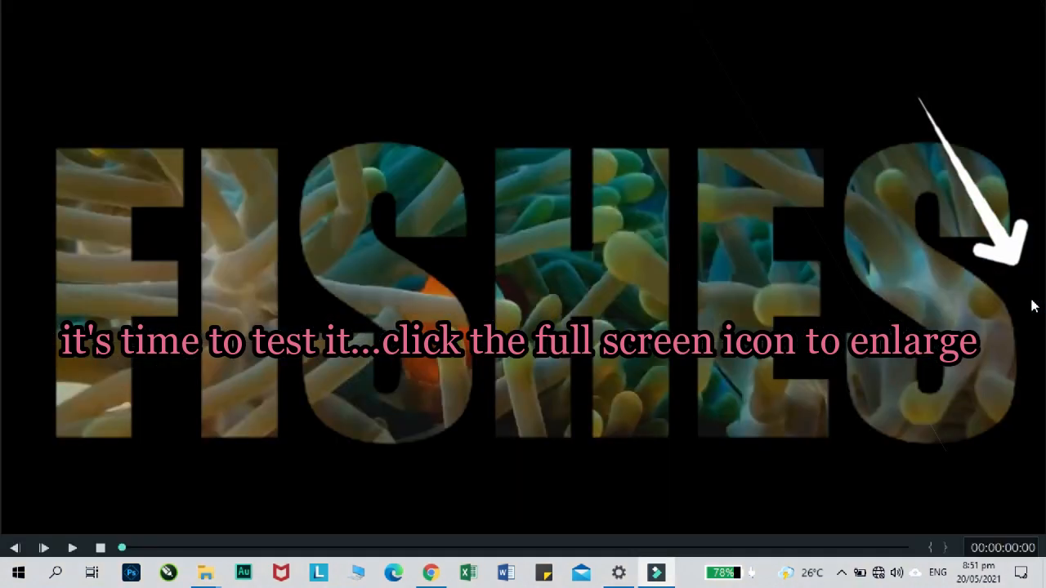
click(71, 550)
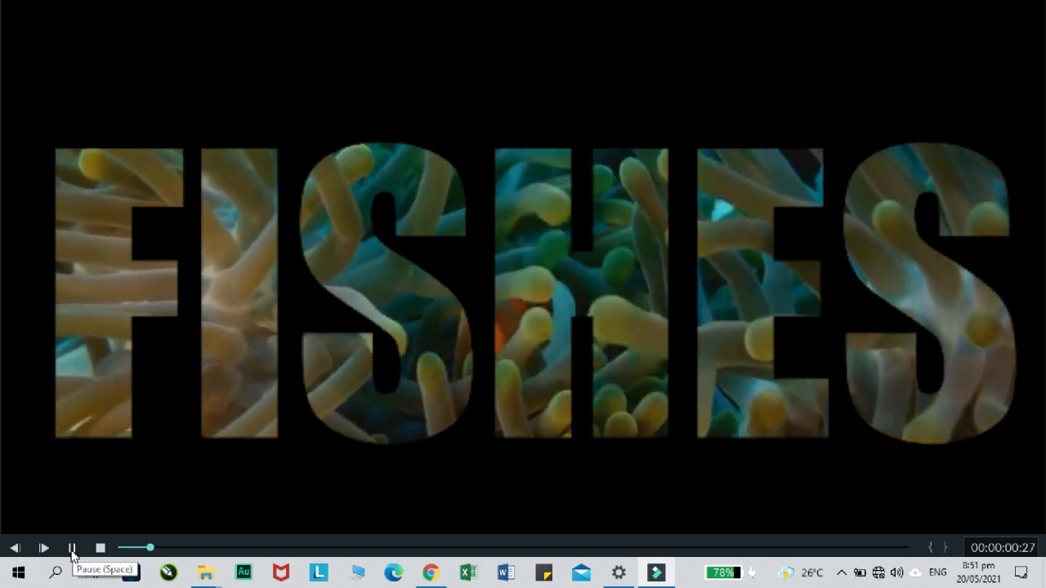